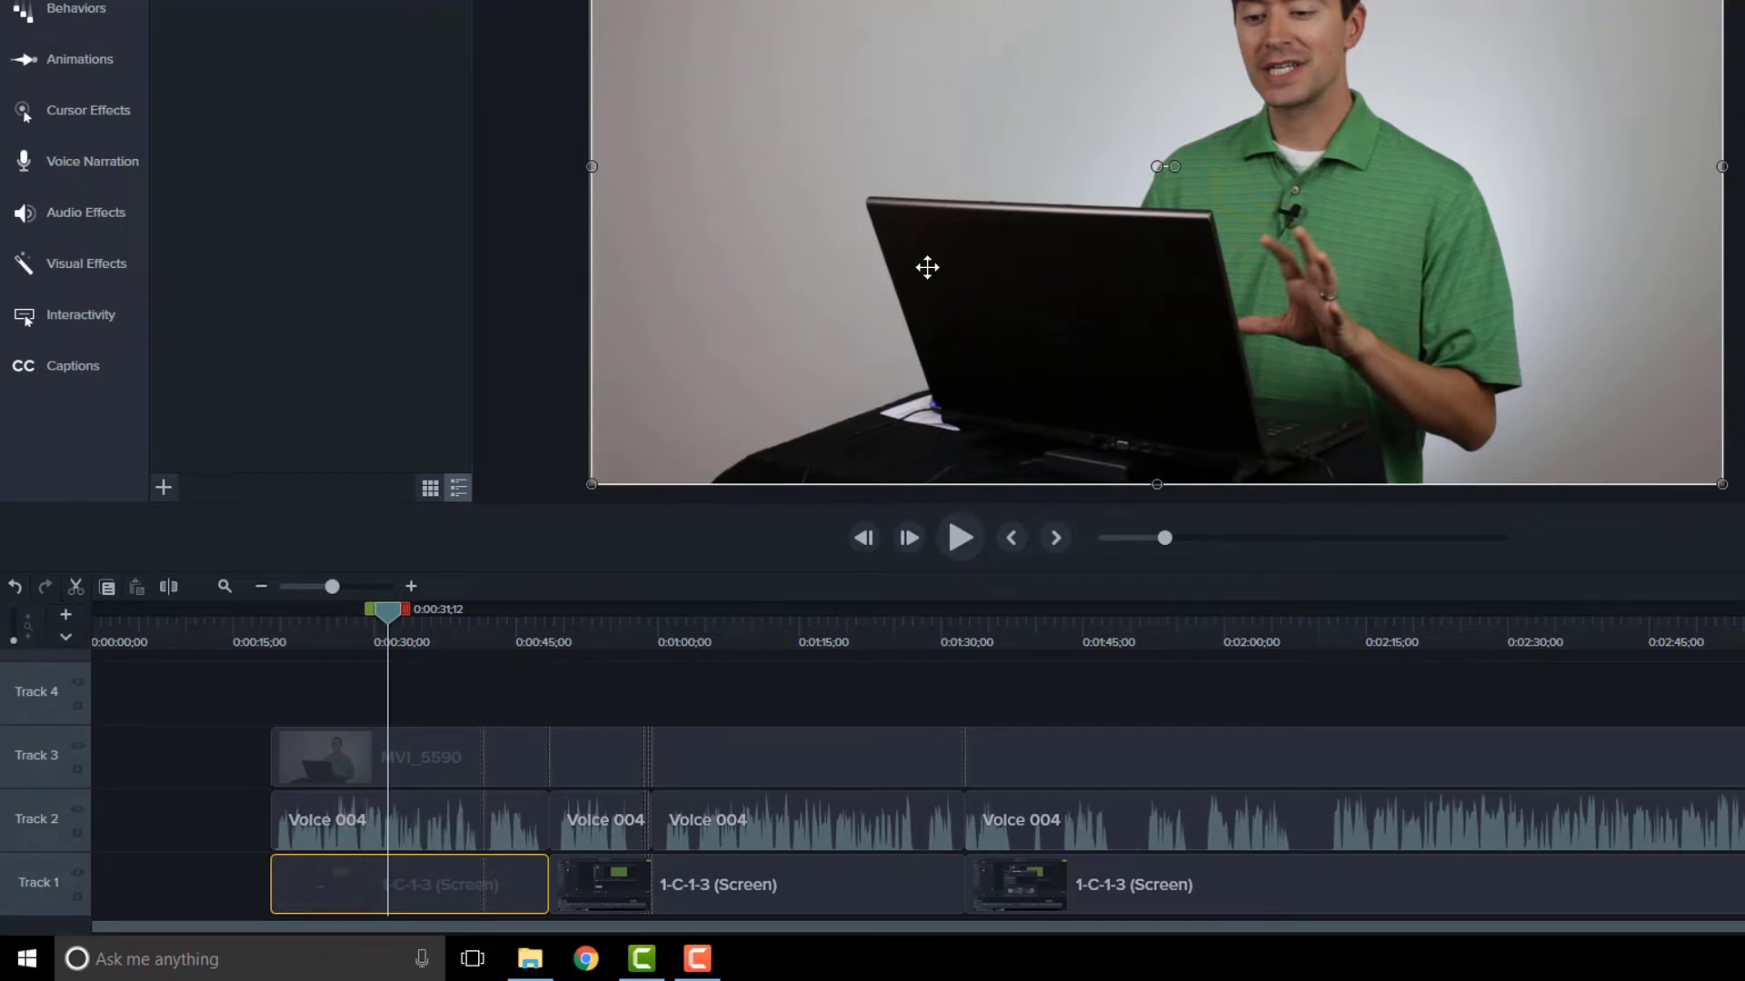
Move the first 1-C-1-3 screen clip up to Track 4, test-resizing it on the canvas and undoing.
{"action": "left_click_drag", "start_coordinate": [412, 892], "coordinate": [414, 700]}
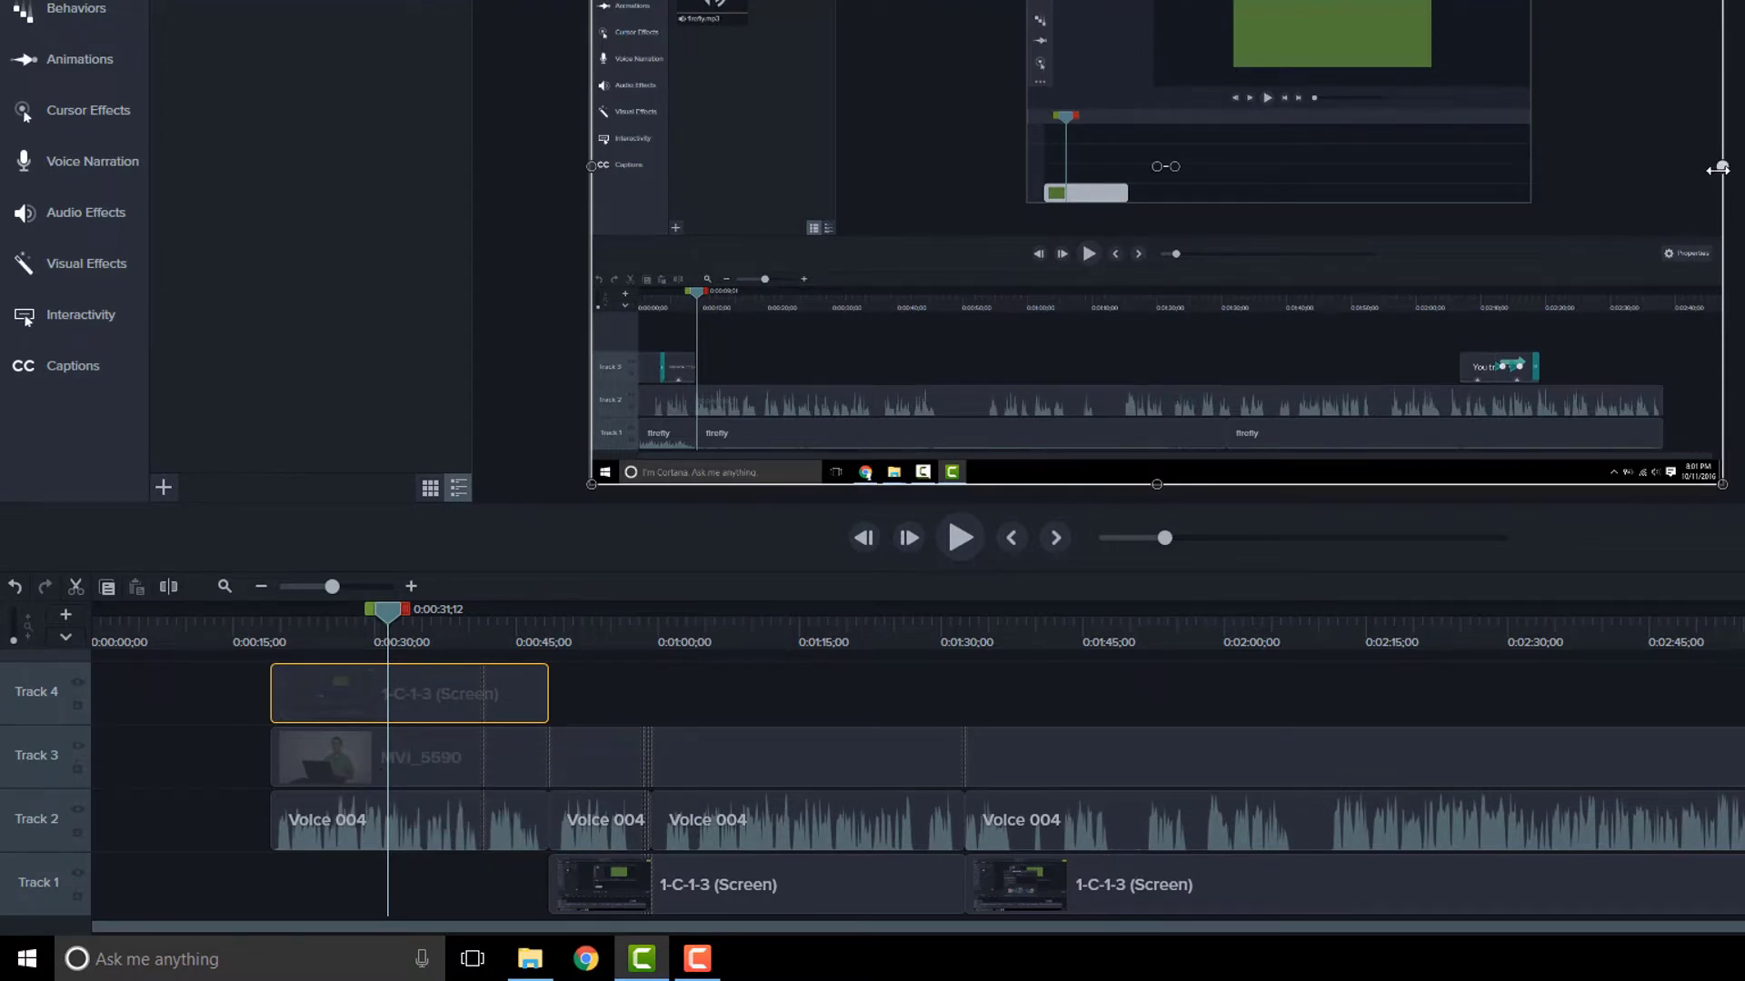
{"action": "left_click_drag", "start_coordinate": [1722, 166], "coordinate": [1264, 166]}
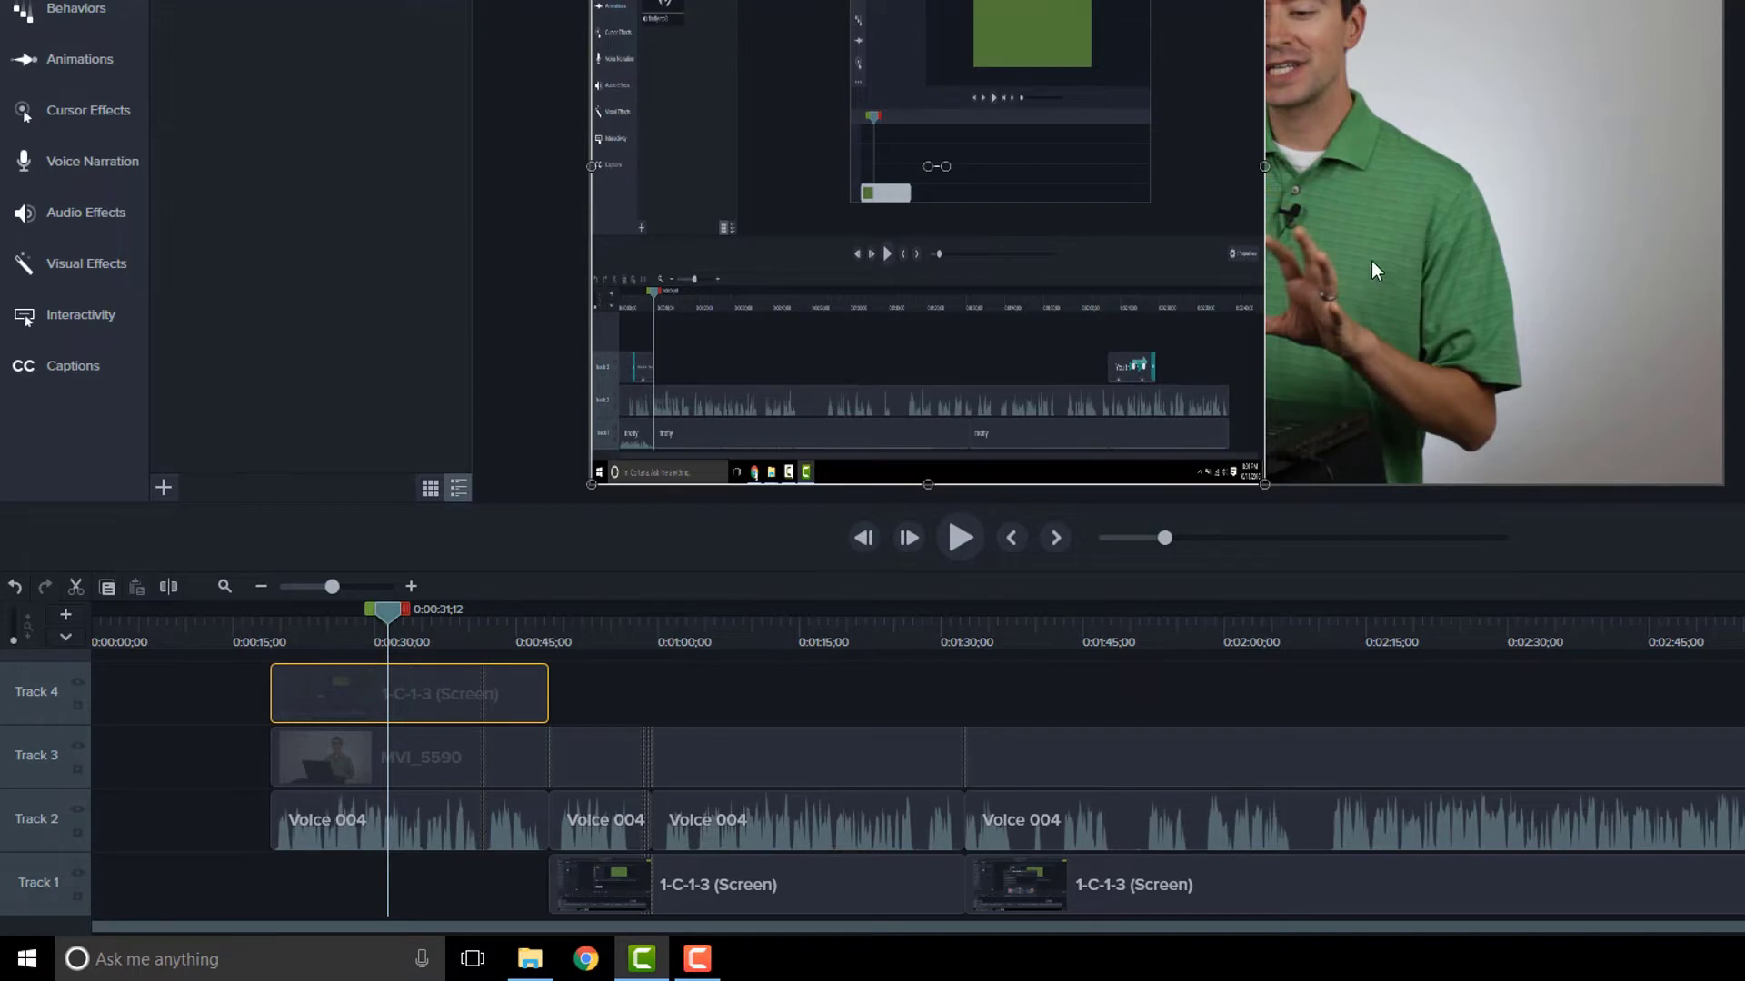
{"action": "key", "text": "ctrl+z"}
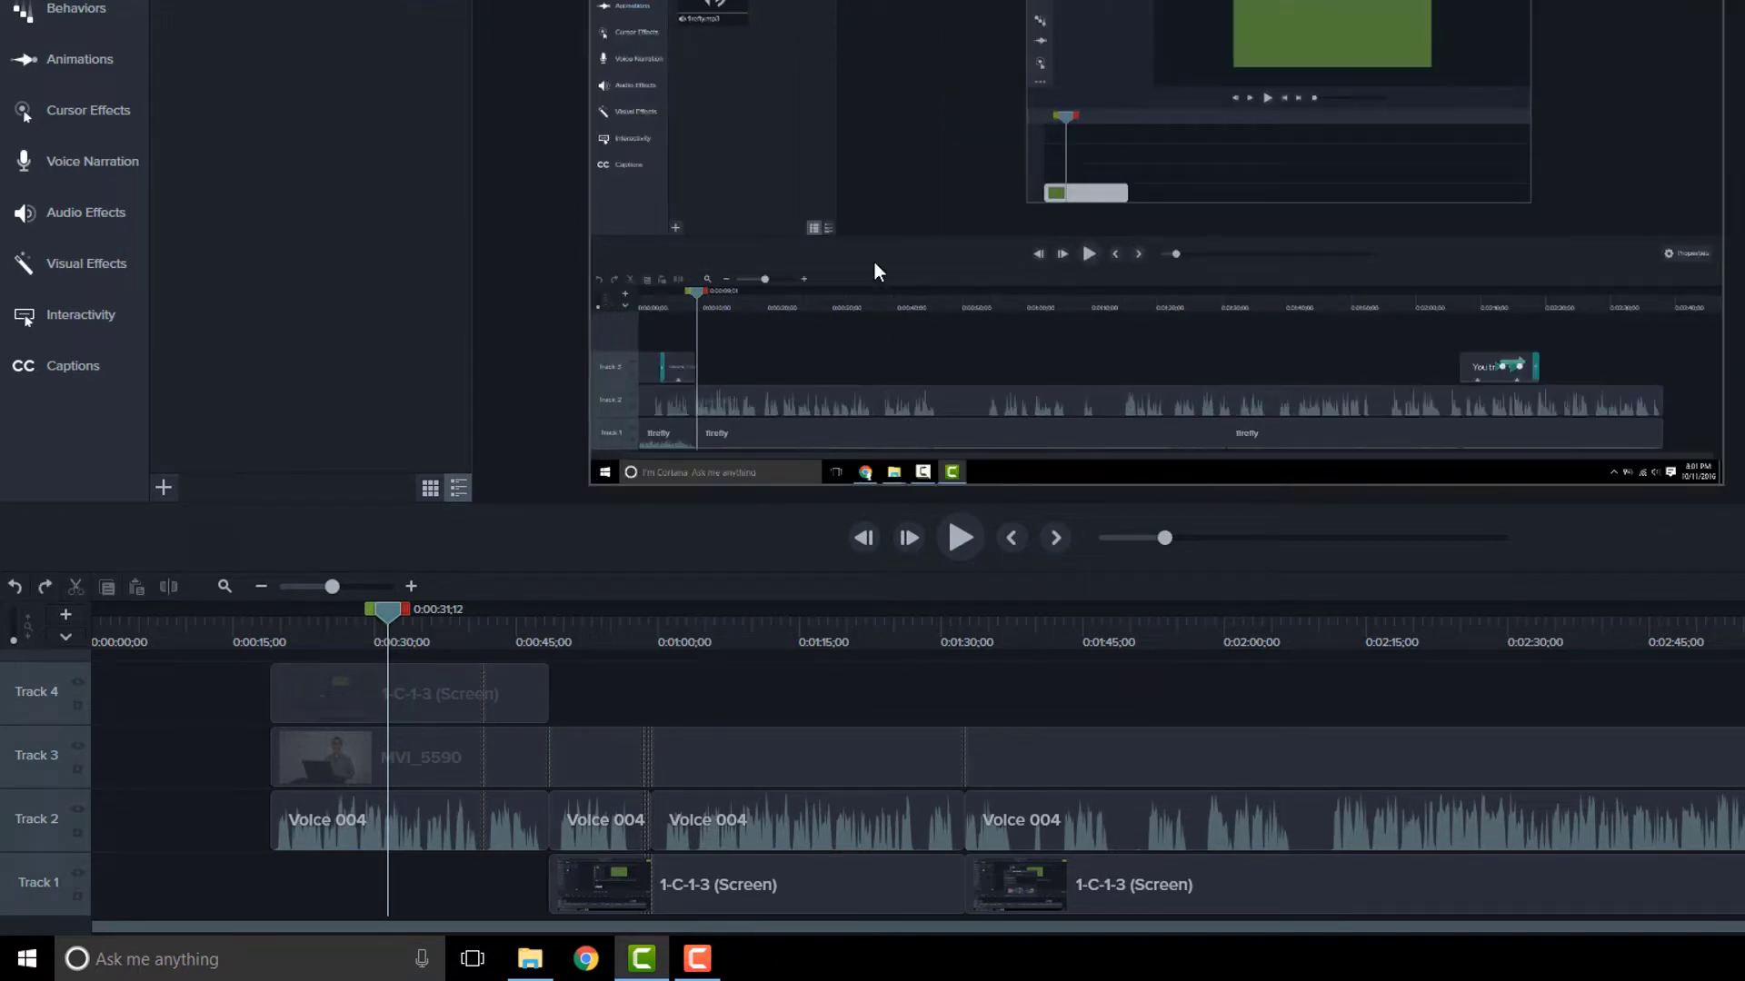
Send the screen clip backward one layer and drag it down to Track 1.
{"action": "right_click", "coordinate": [898, 129]}
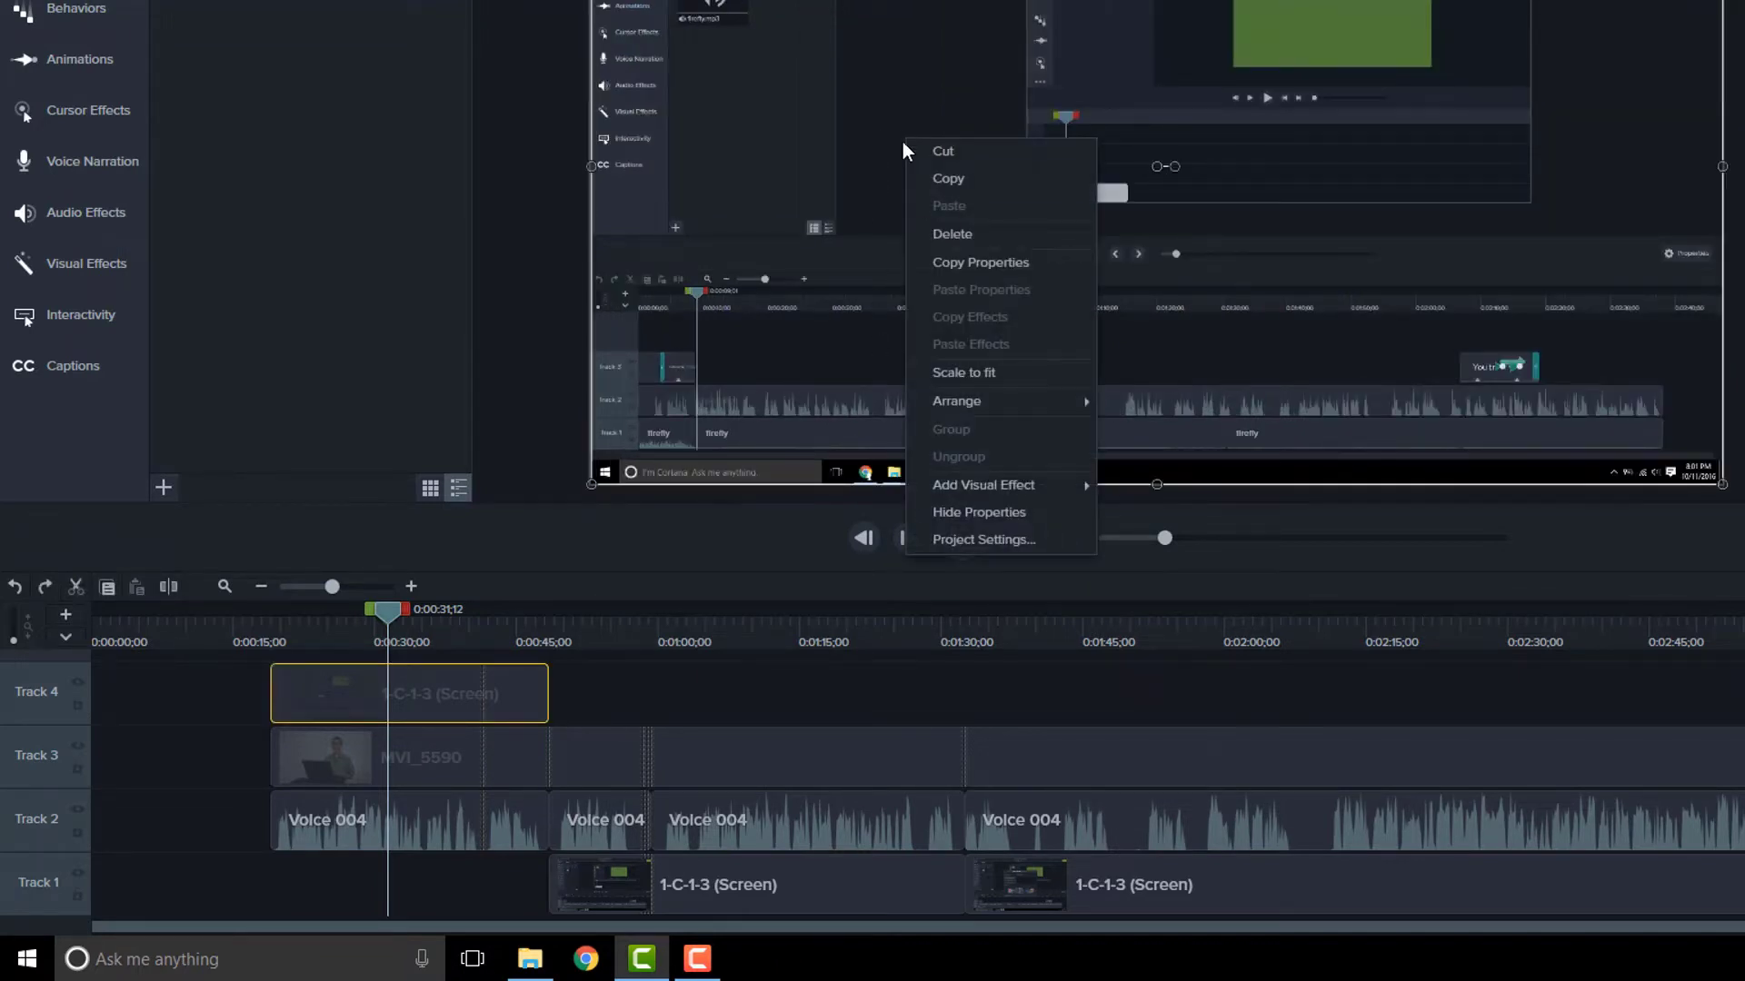
{"action": "mouse_move", "coordinate": [996, 396]}
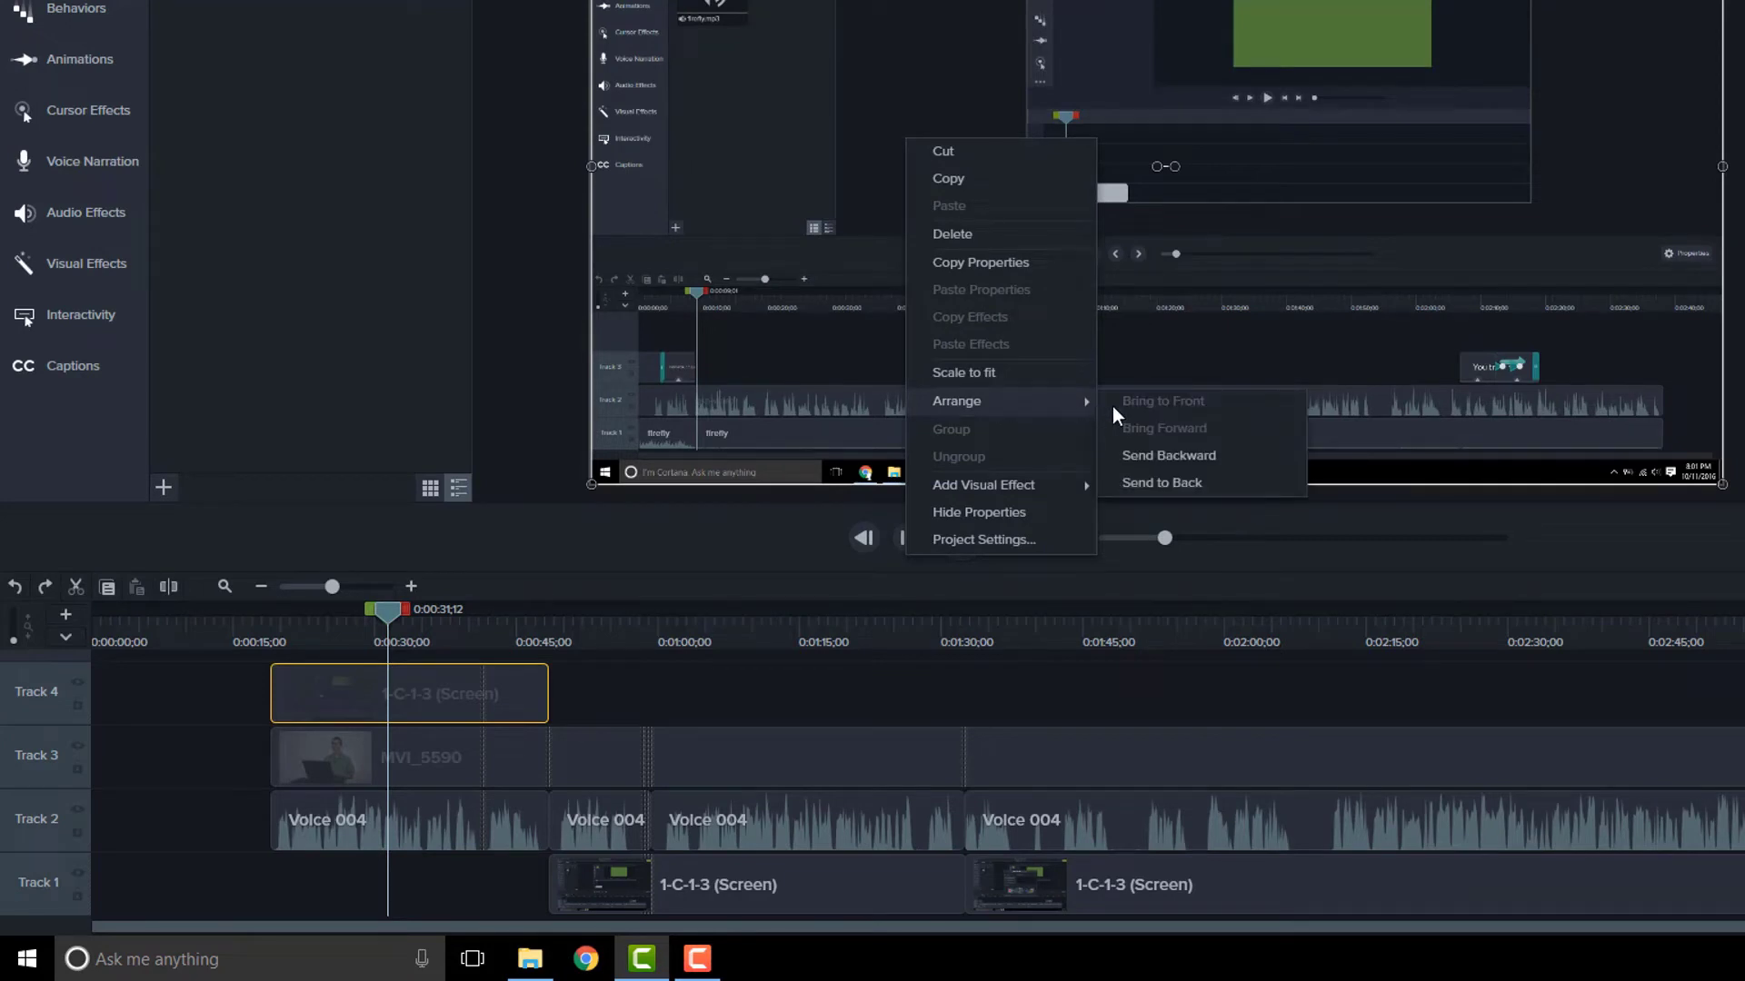
{"action": "left_click", "coordinate": [1185, 483]}
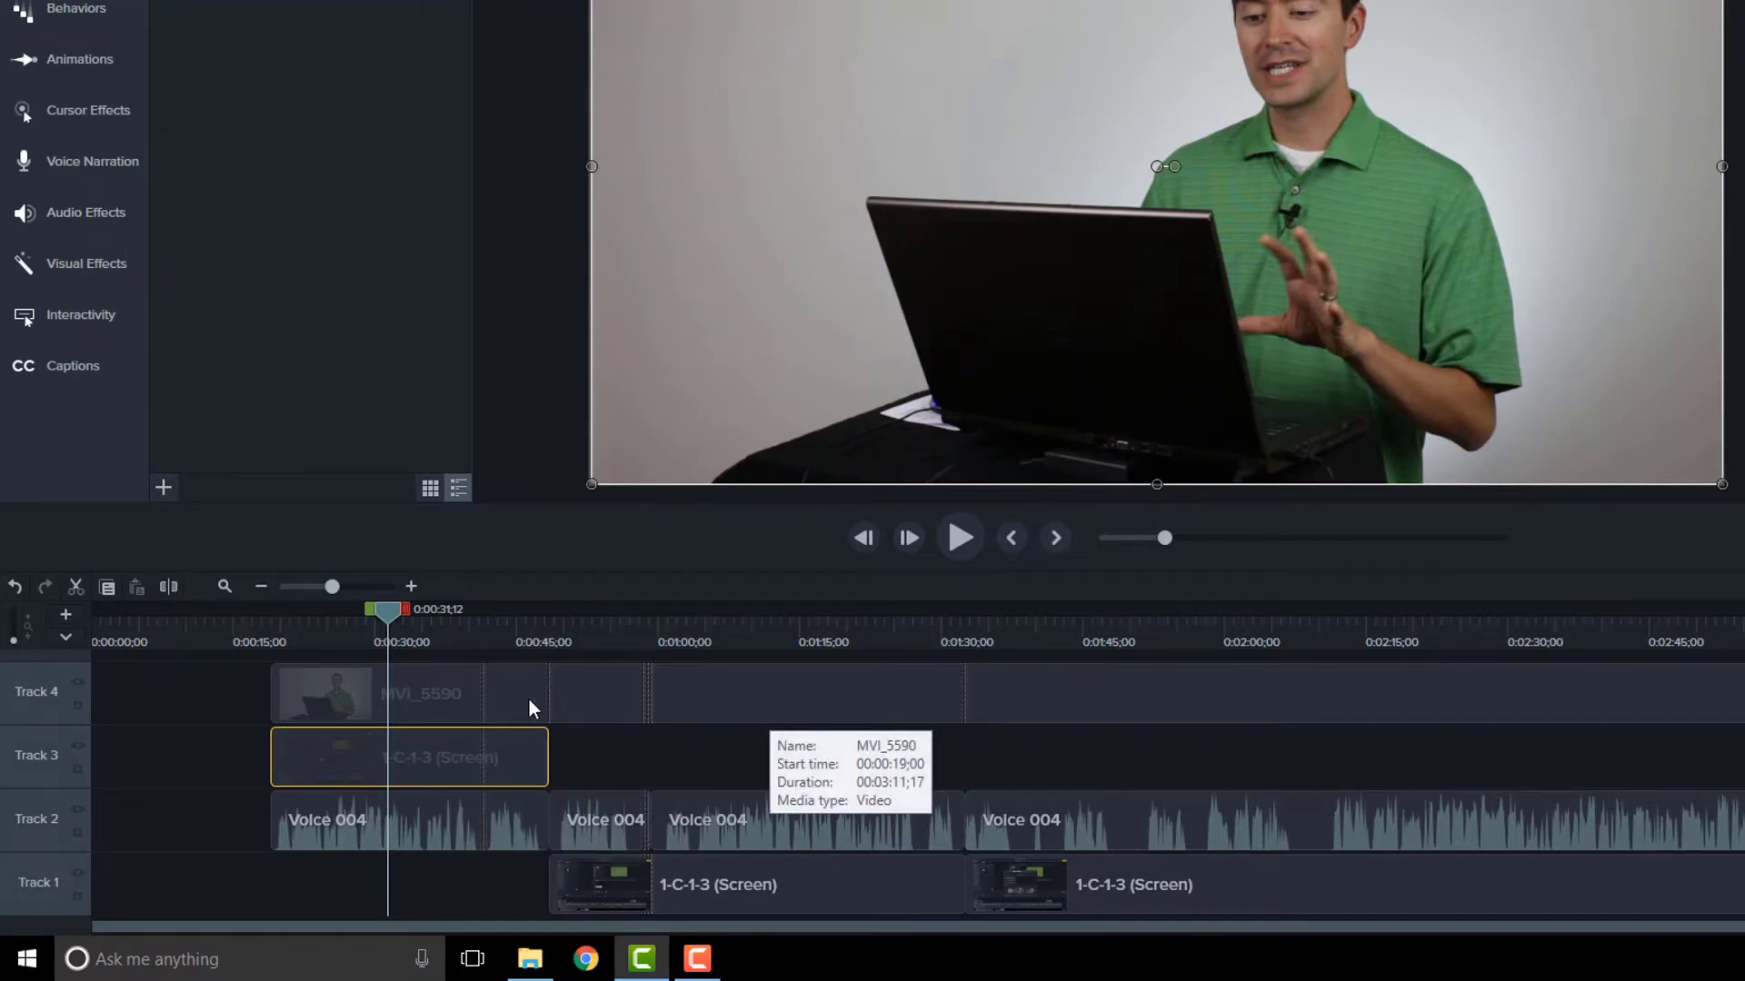
{"action": "left_click", "coordinate": [449, 758]}
{"action": "left_click_drag", "start_coordinate": [449, 758], "coordinate": [457, 928]}
Send the MVI_5590 camera clip to the back, beneath all other layers.
{"action": "right_click", "coordinate": [407, 696]}
{"action": "right_click", "coordinate": [1056, 138]}
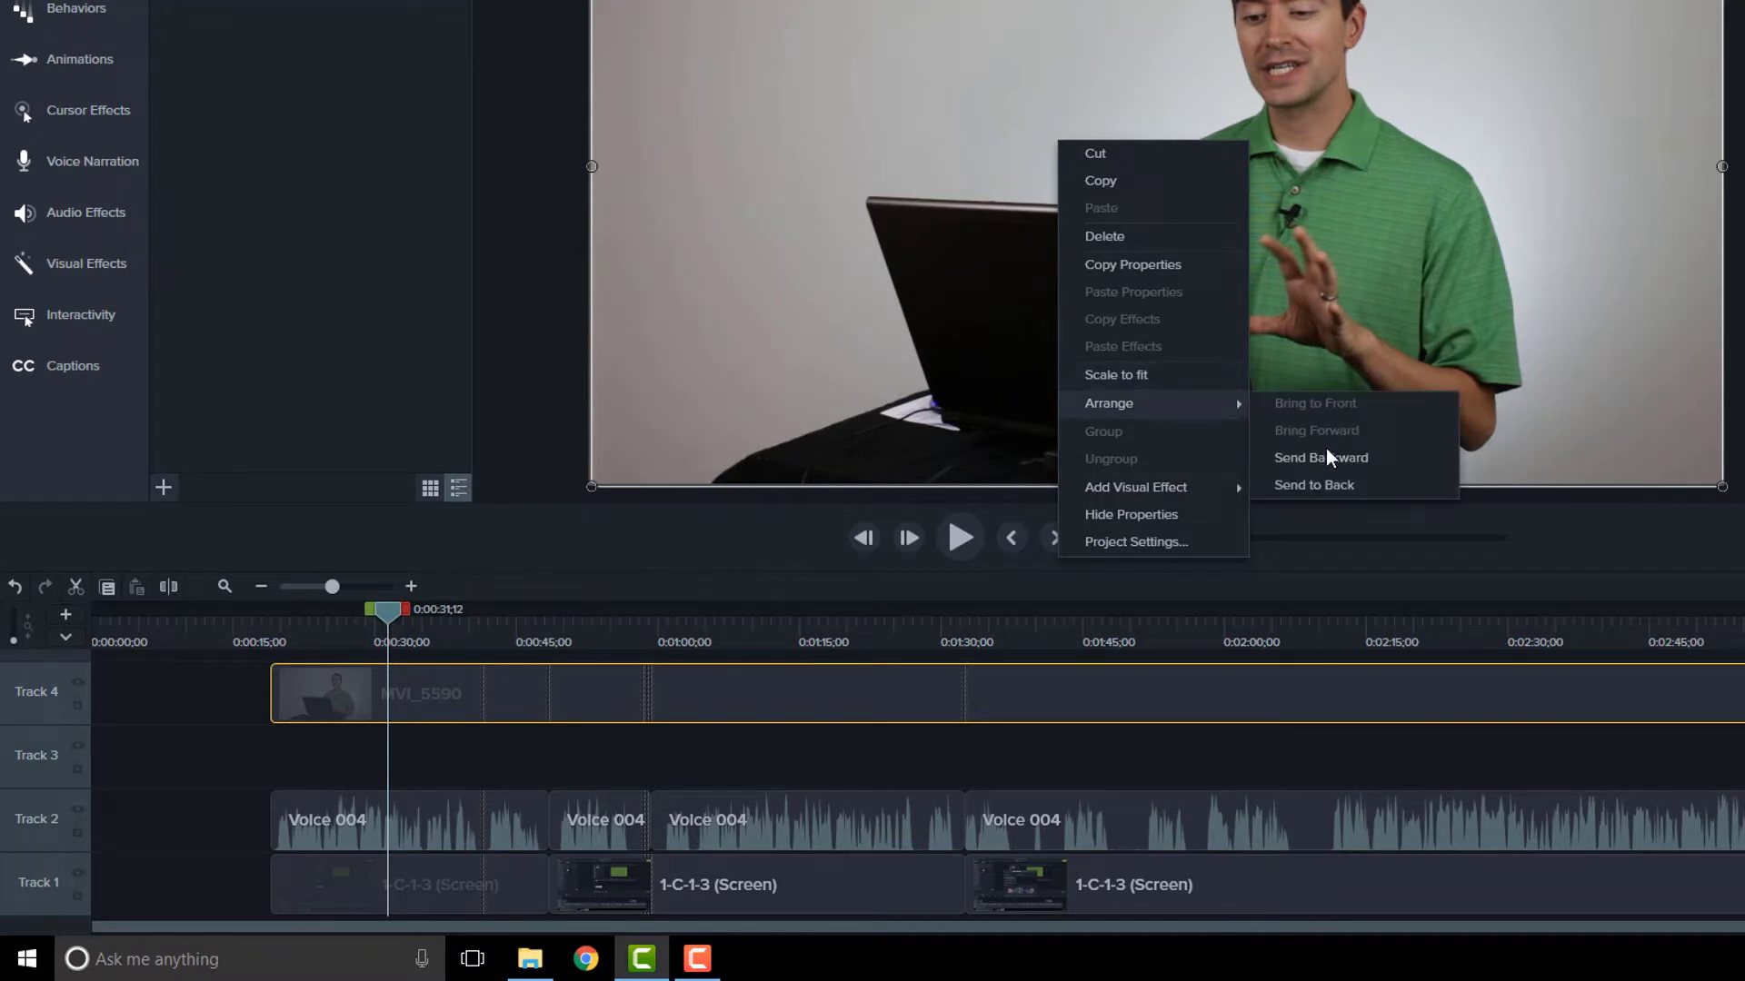
{"action": "left_click", "coordinate": [1323, 459]}
{"action": "left_click", "coordinate": [1323, 460]}
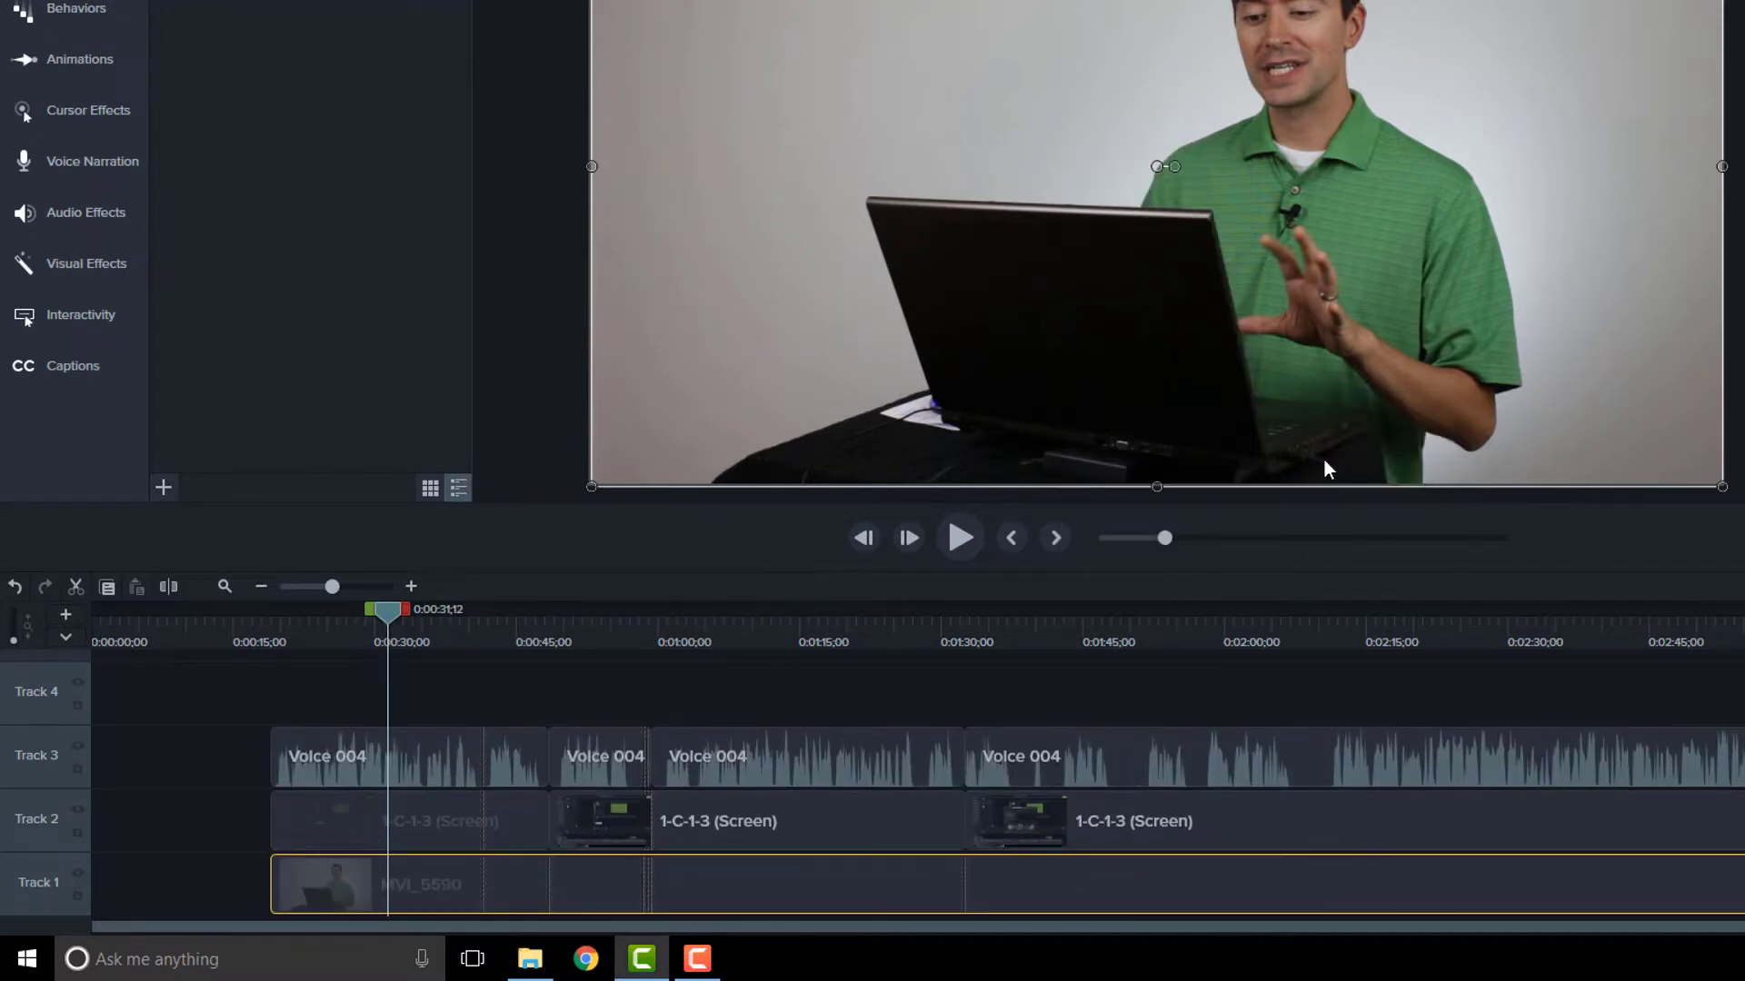
Drag MVI_5590 from Track 1 up to Track 4, then select and deselect a Voice 004 clip.
{"action": "left_click_drag", "start_coordinate": [385, 886], "coordinate": [391, 673]}
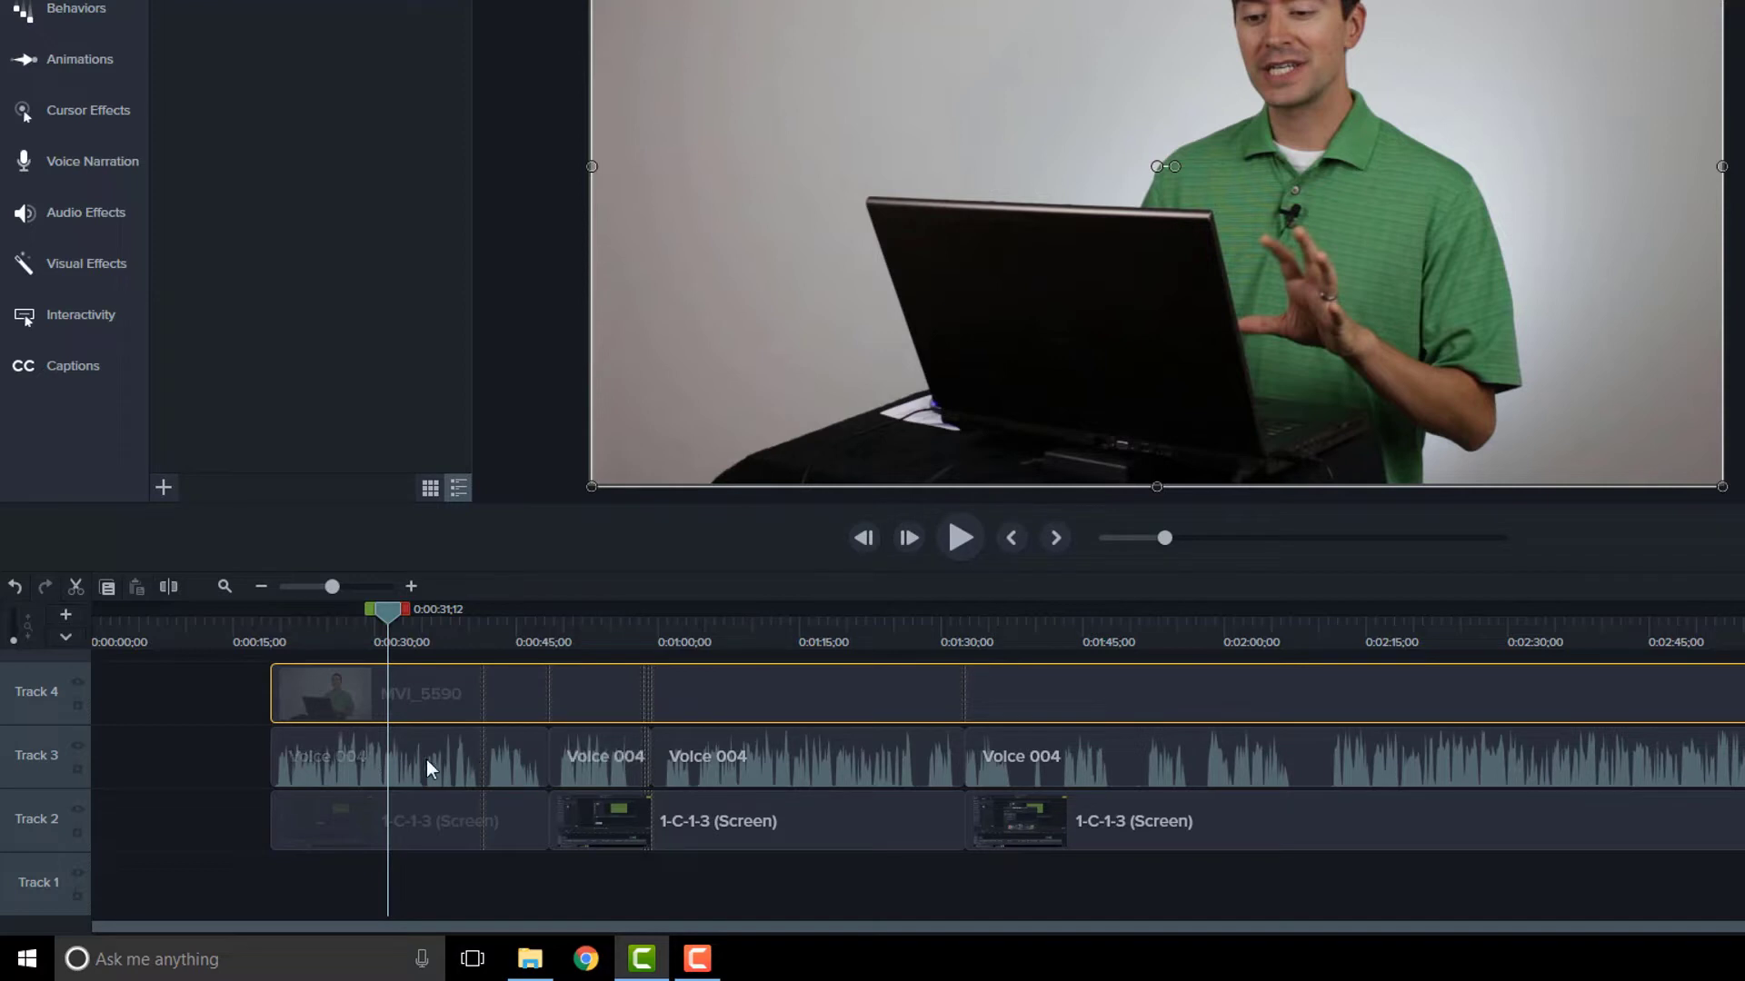
{"action": "left_click", "coordinate": [325, 755]}
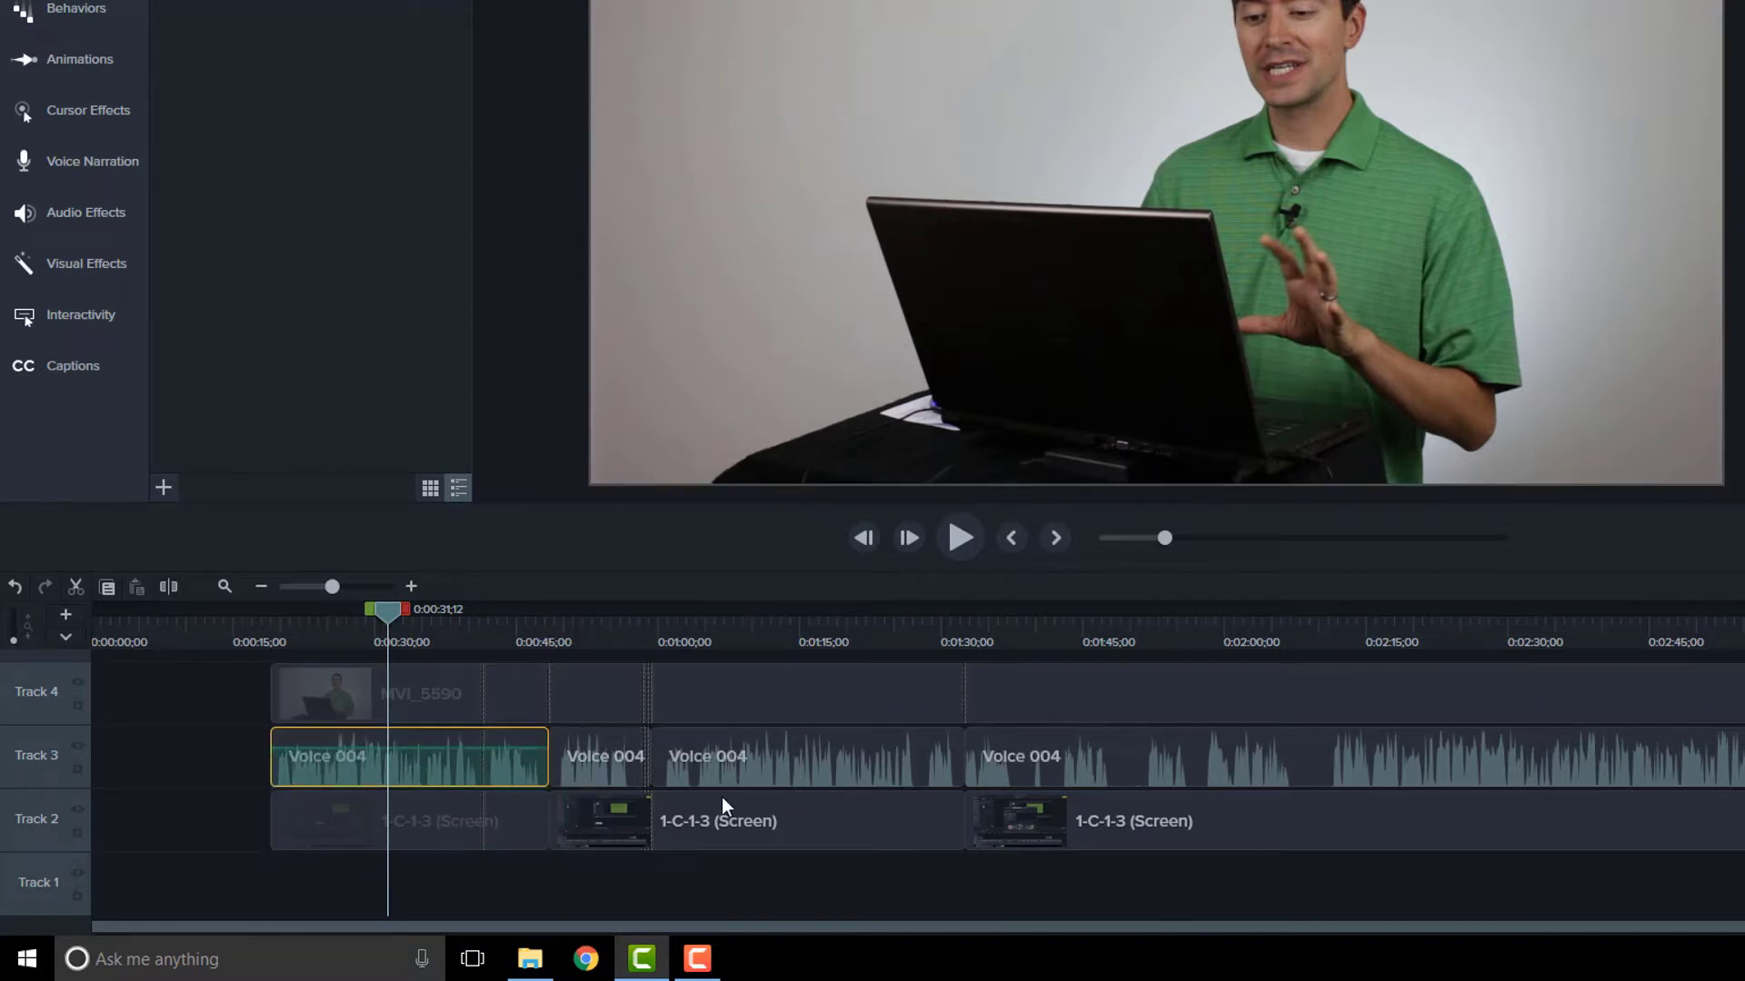
{"action": "left_click", "coordinate": [220, 762]}
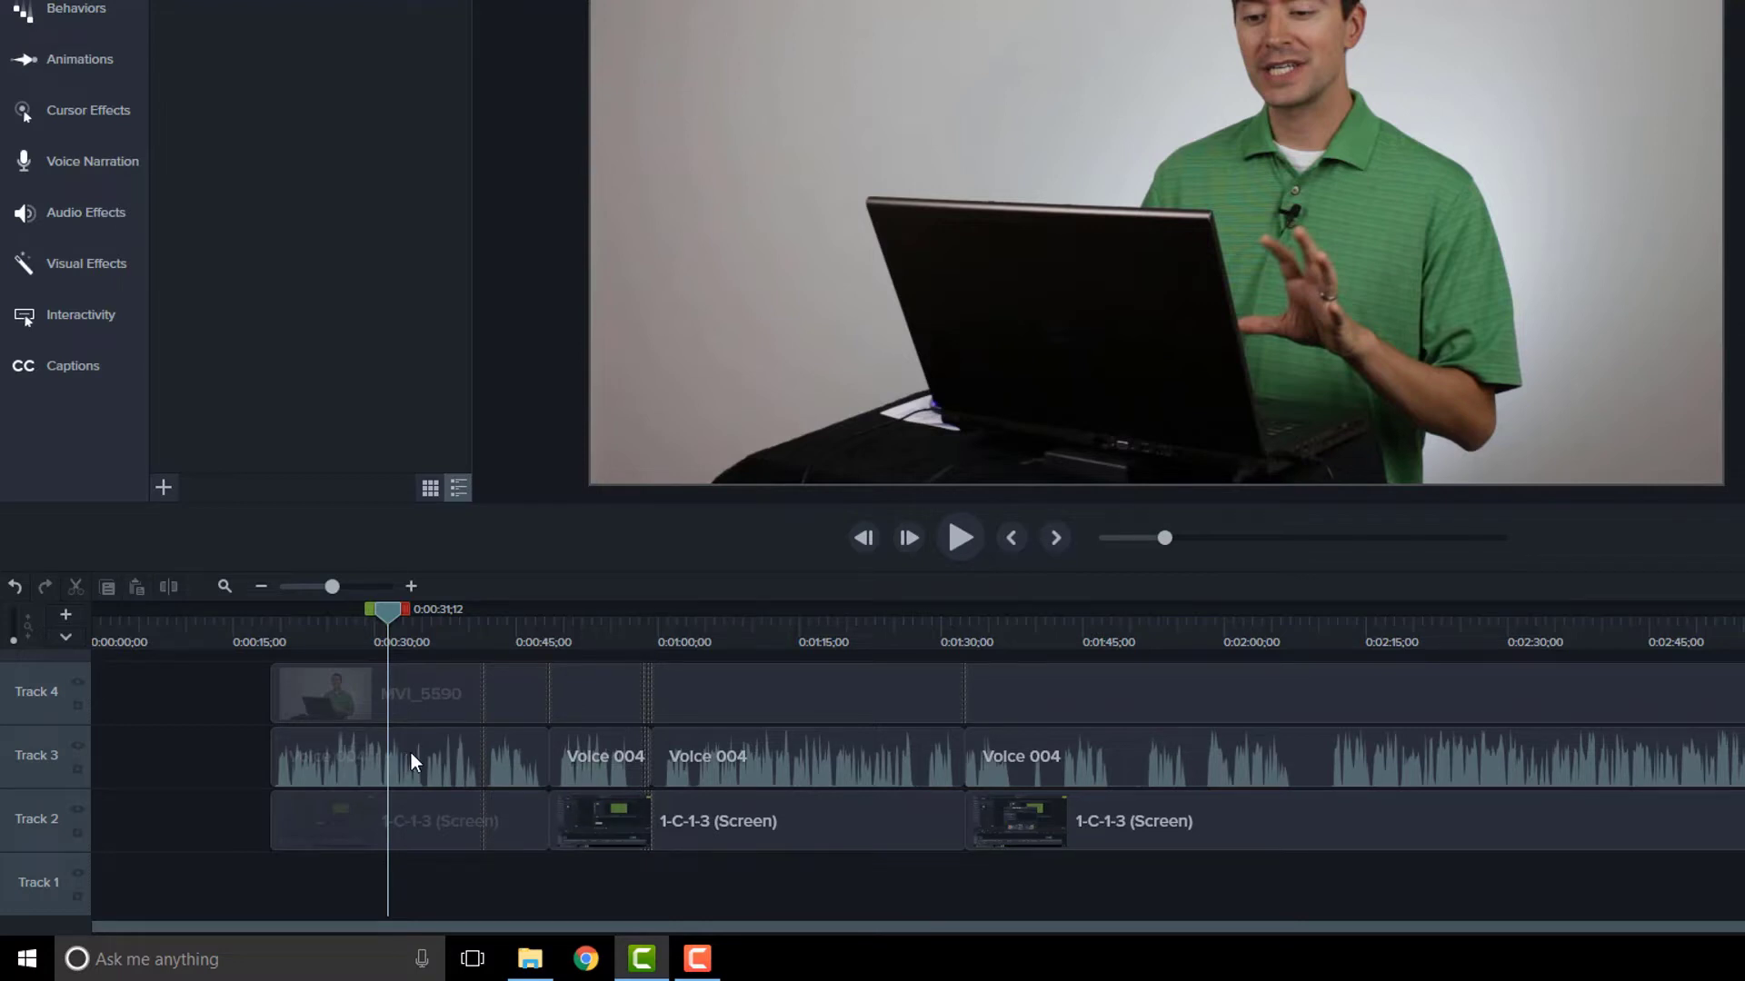
{"action": "left_click", "coordinate": [410, 759]}
{"action": "left_click_drag", "start_coordinate": [420, 839], "coordinate": [418, 745]}
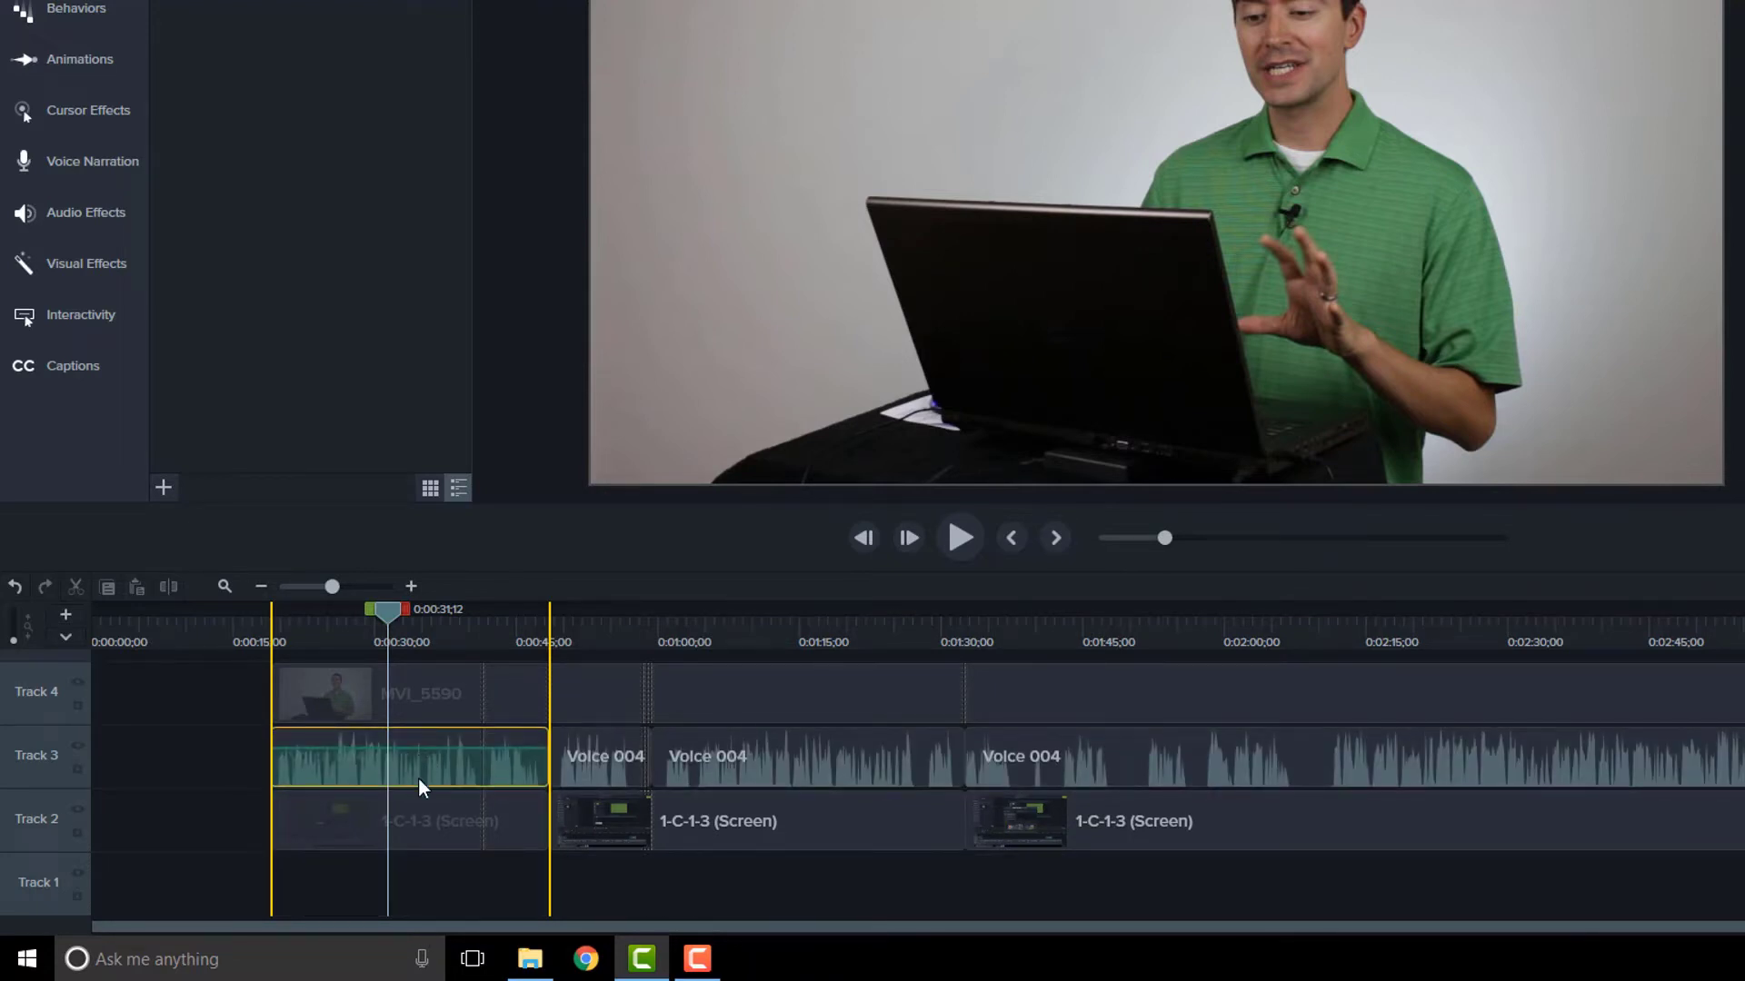
{"action": "left_click_drag", "start_coordinate": [427, 880], "coordinate": [406, 747]}
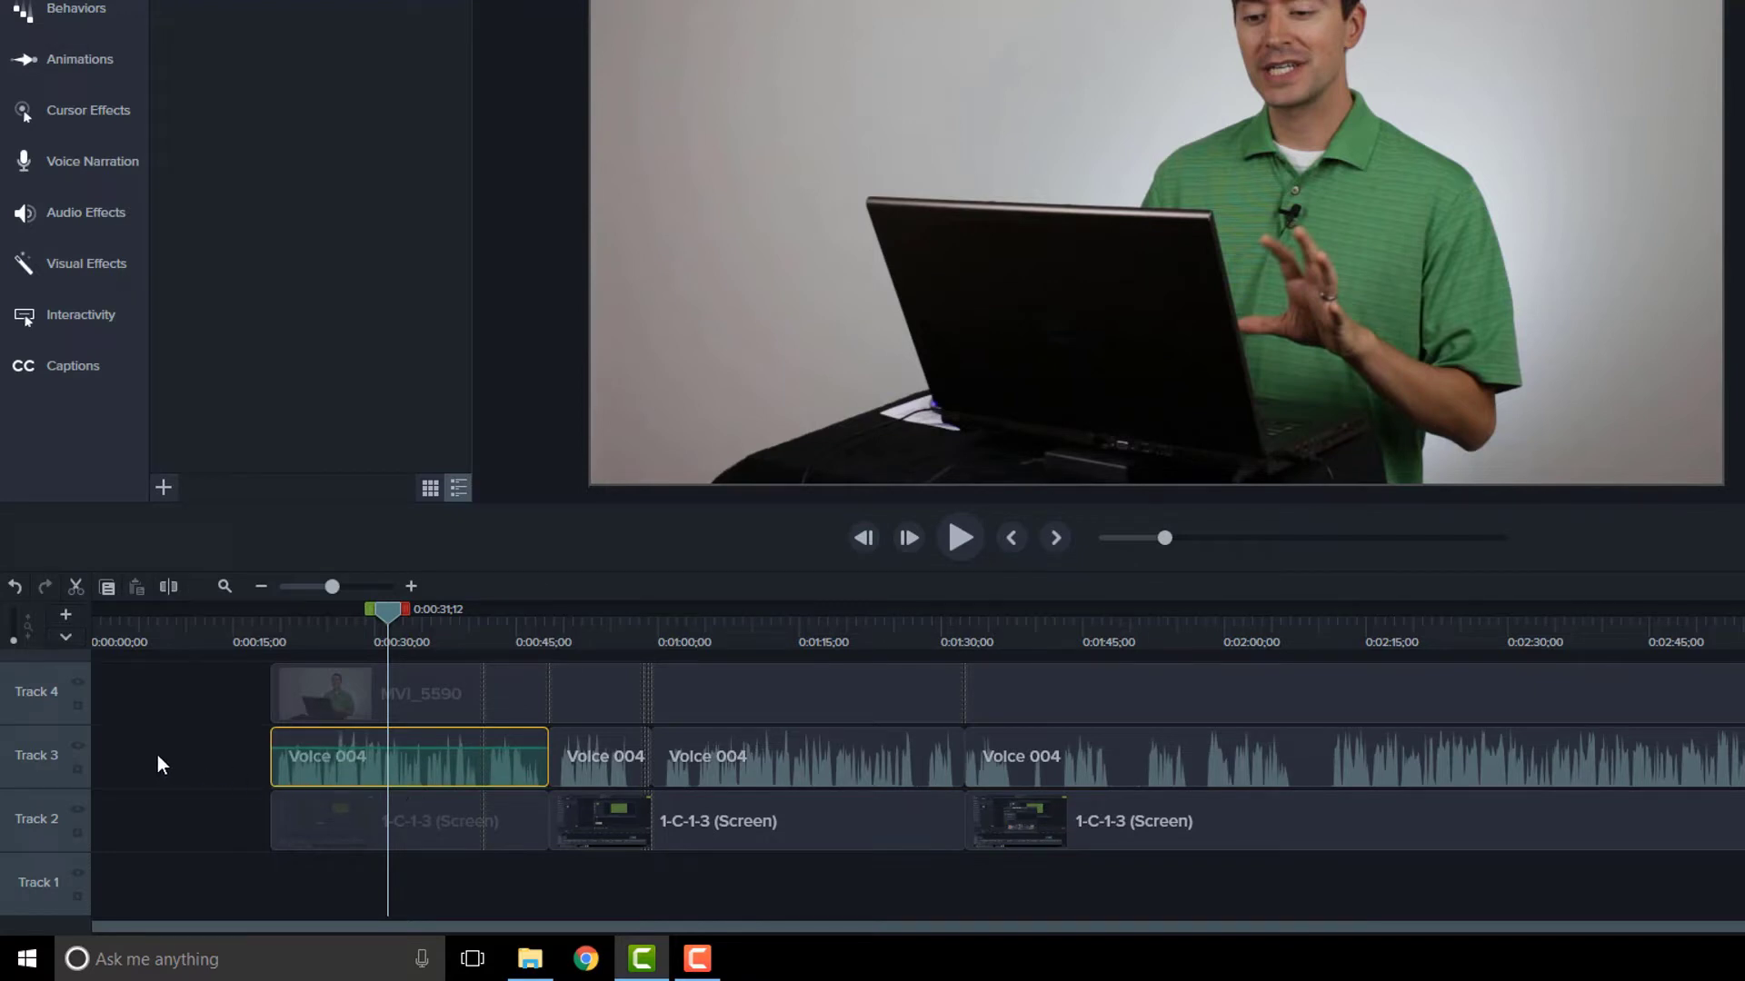
{"action": "left_click", "coordinate": [994, 755], "text": "shift"}
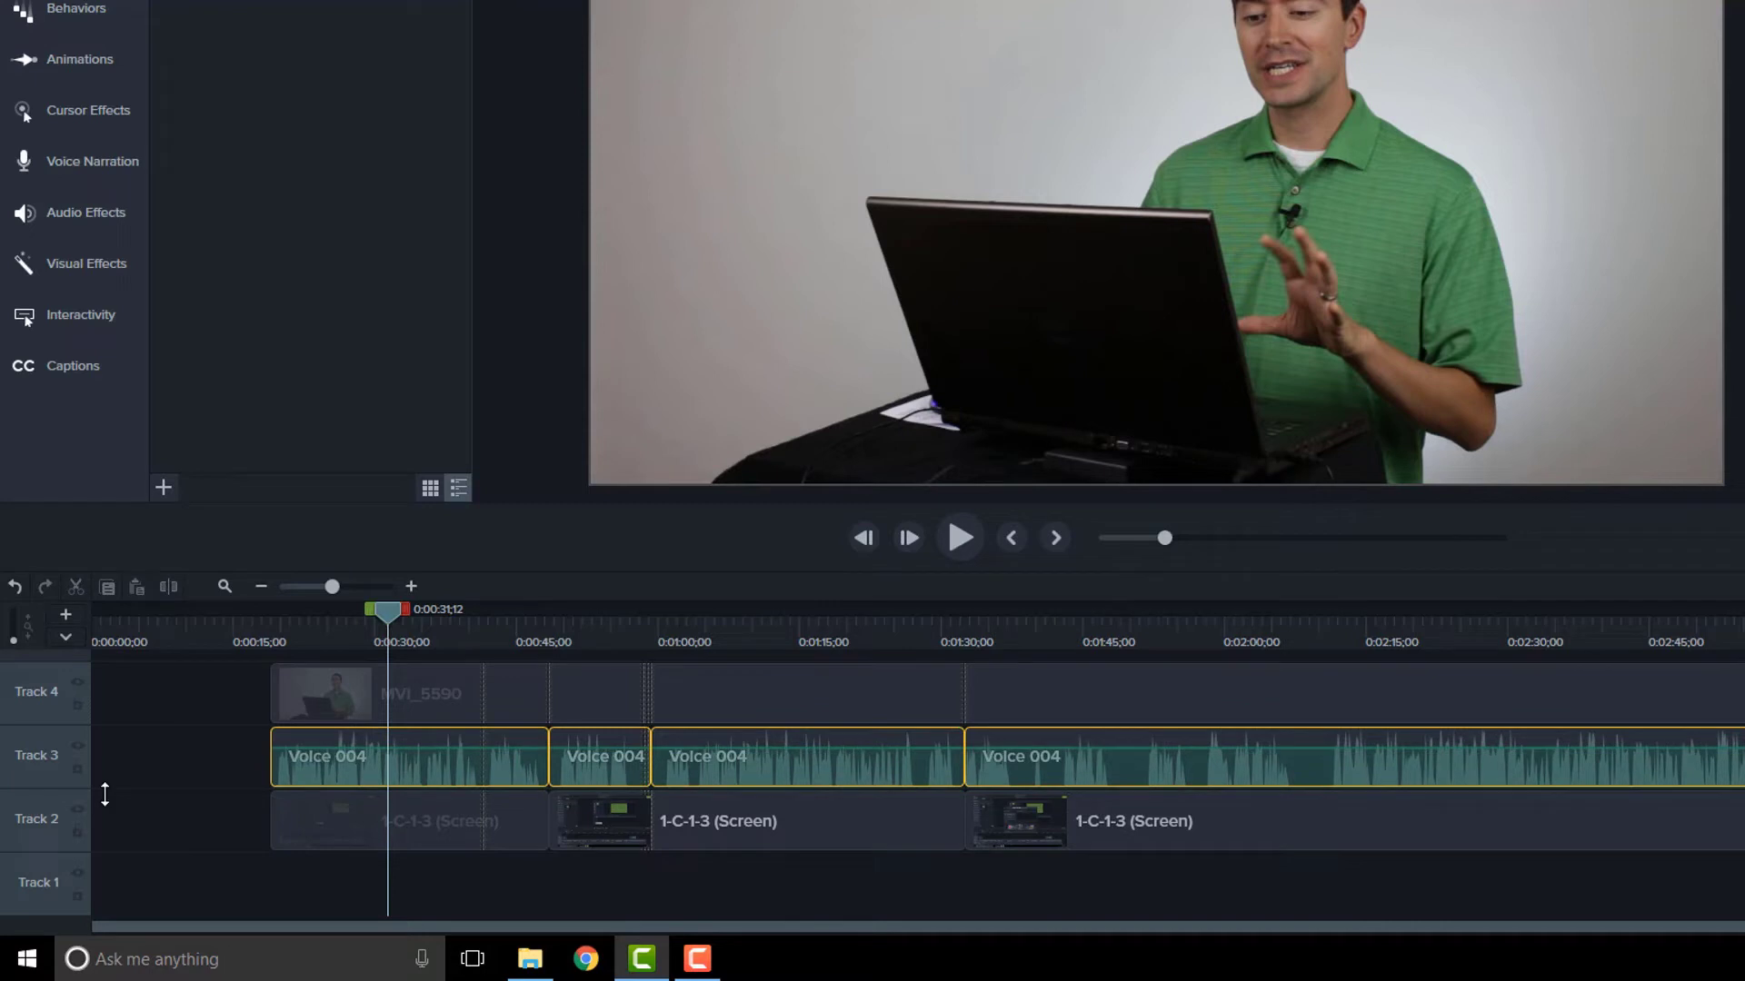
{"action": "mouse_move", "coordinate": [463, 766]}
{"action": "left_mouse_down"}
{"action": "mouse_move", "coordinate": [455, 934]}
{"action": "mouse_move", "coordinate": [433, 809]}
{"action": "mouse_move", "coordinate": [457, 756]}
{"action": "mouse_move", "coordinate": [480, 762]}
{"action": "left_mouse_up"}
{"action": "left_click", "coordinate": [461, 875]}
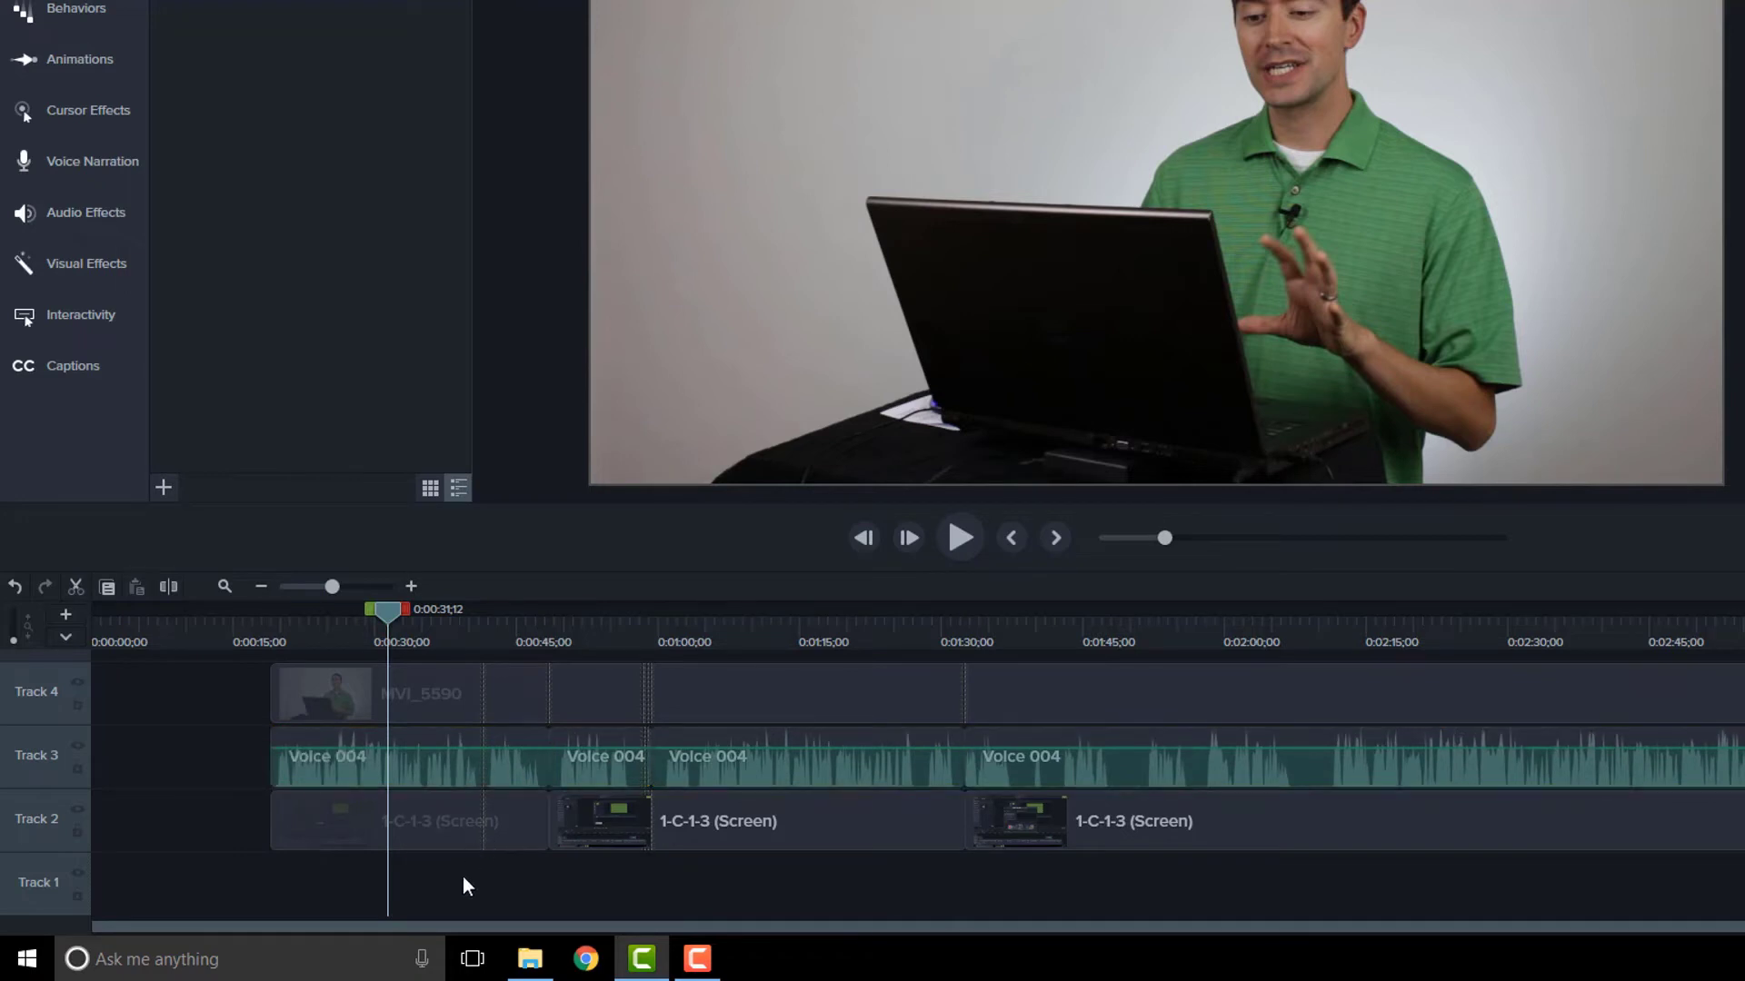
Select all four Voice 004 clips on Track 3 and drag them down to Track 1.
{"action": "right_click", "coordinate": [35, 771]}
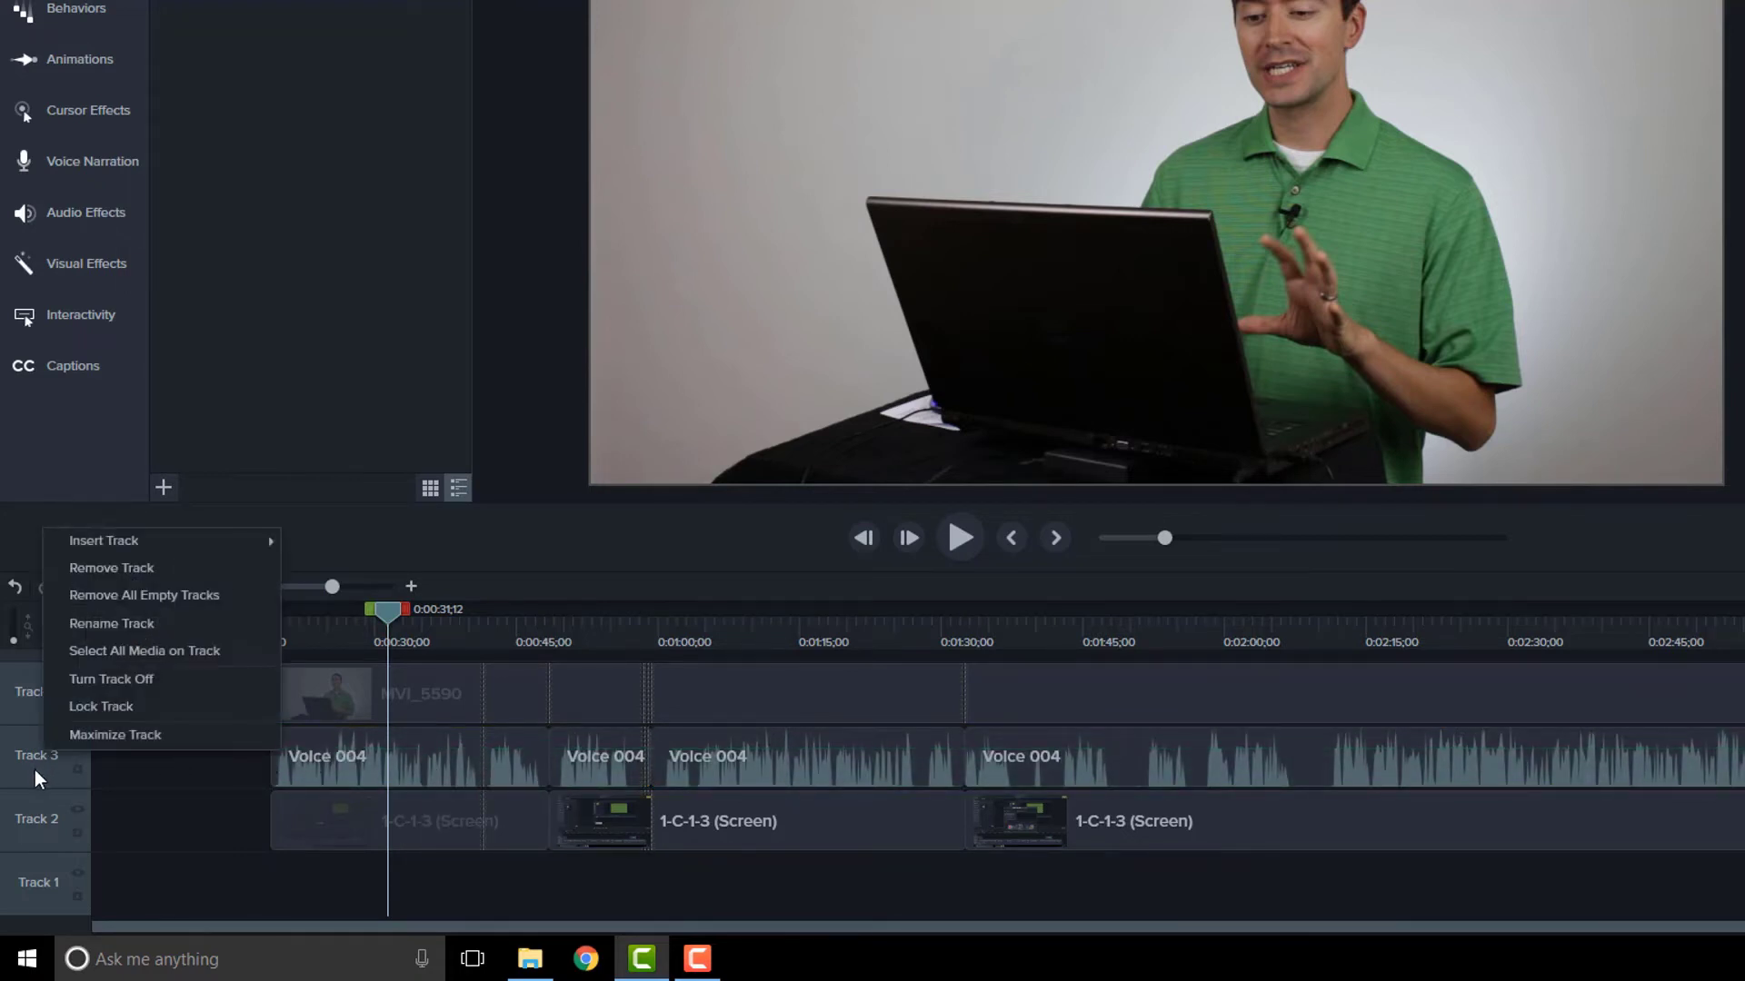
{"action": "left_click", "coordinate": [235, 652]}
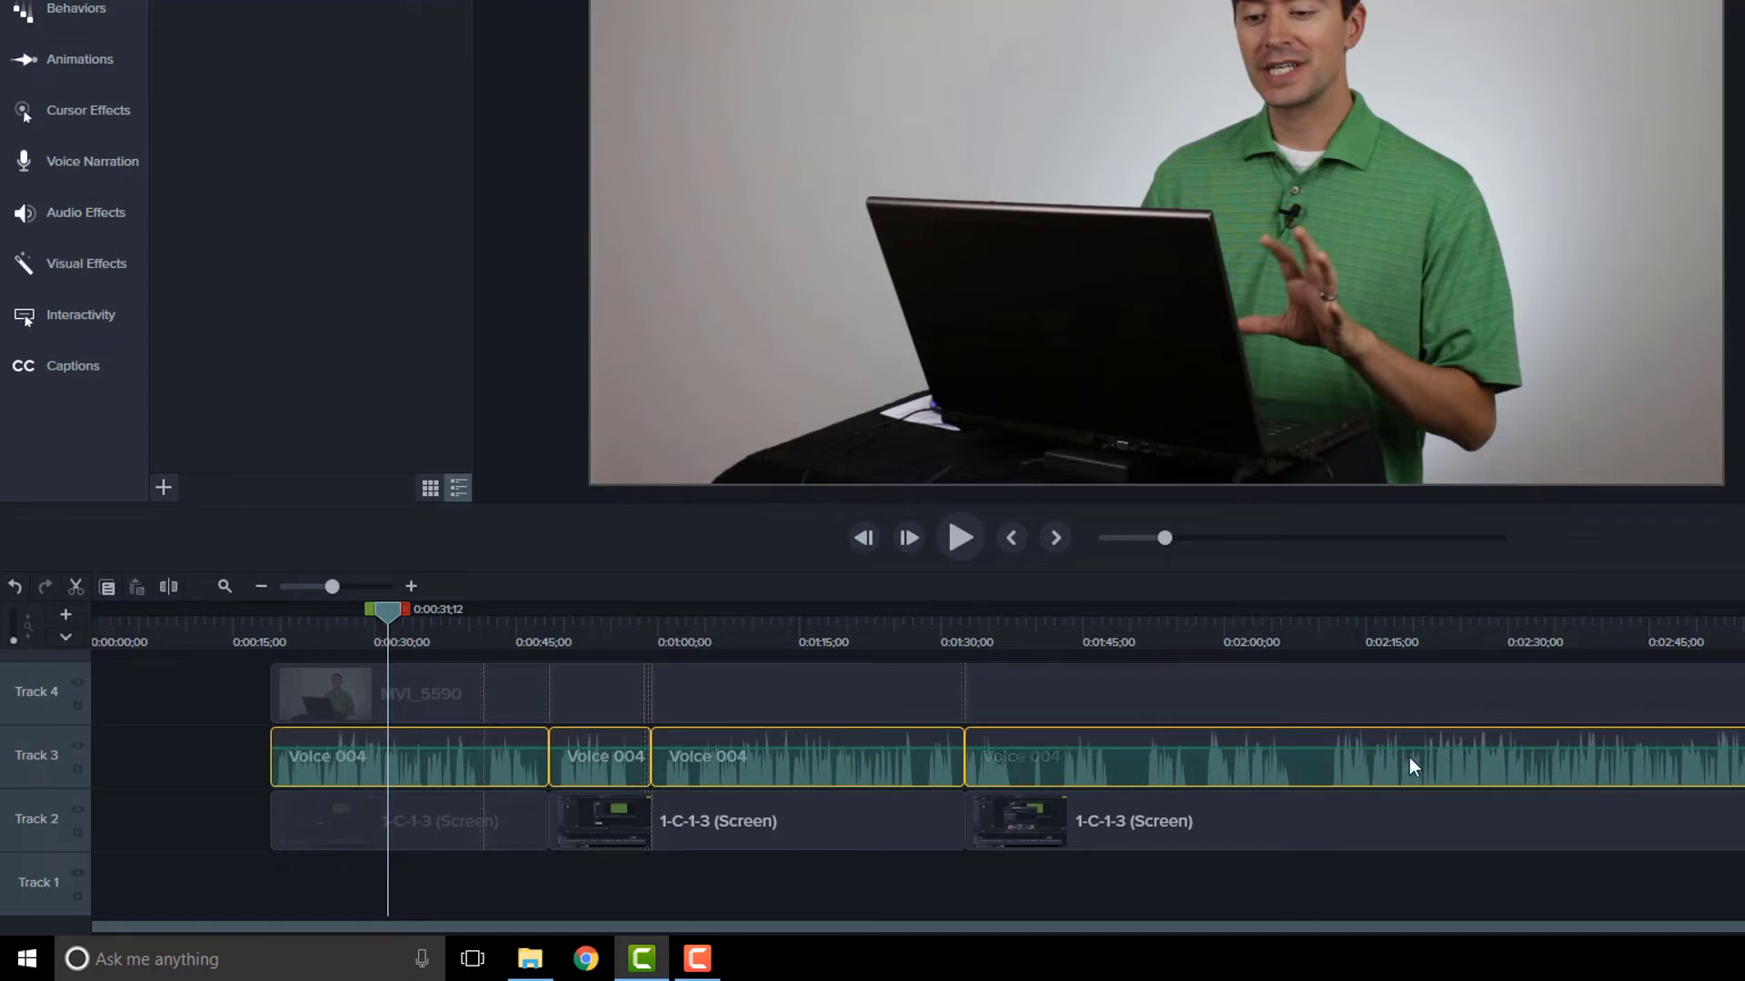
{"action": "right_click", "coordinate": [36, 767]}
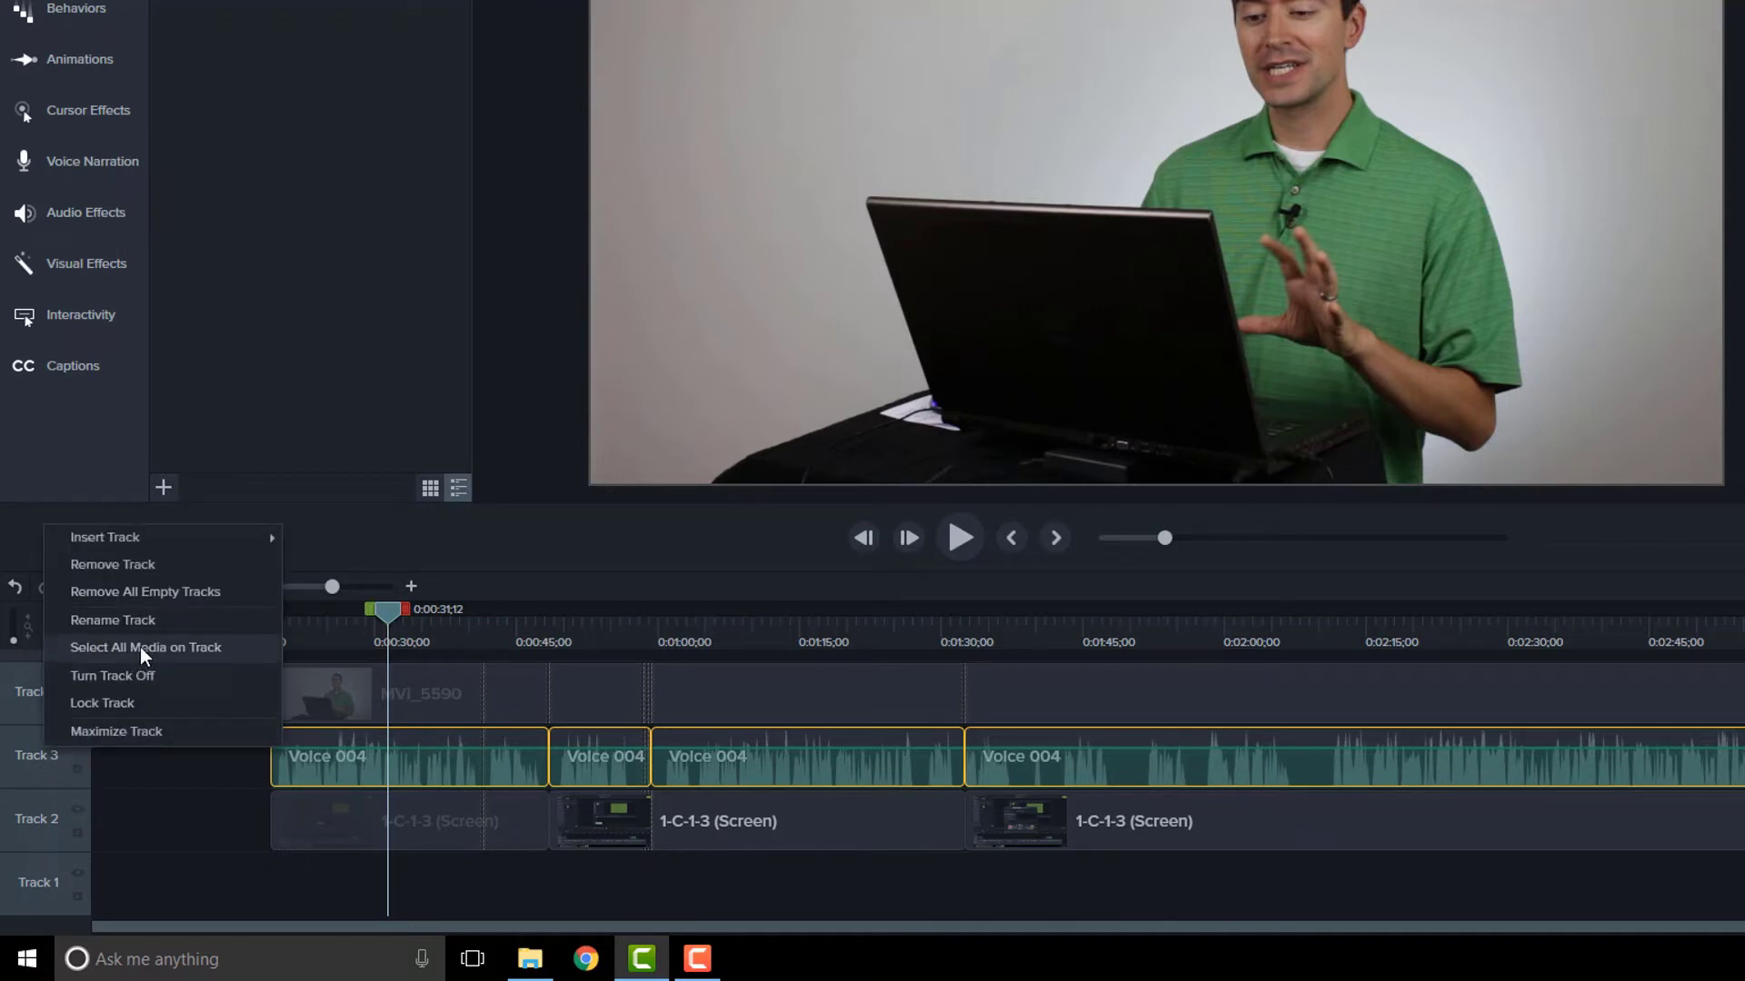
{"action": "left_click_drag", "start_coordinate": [476, 787], "coordinate": [477, 914]}
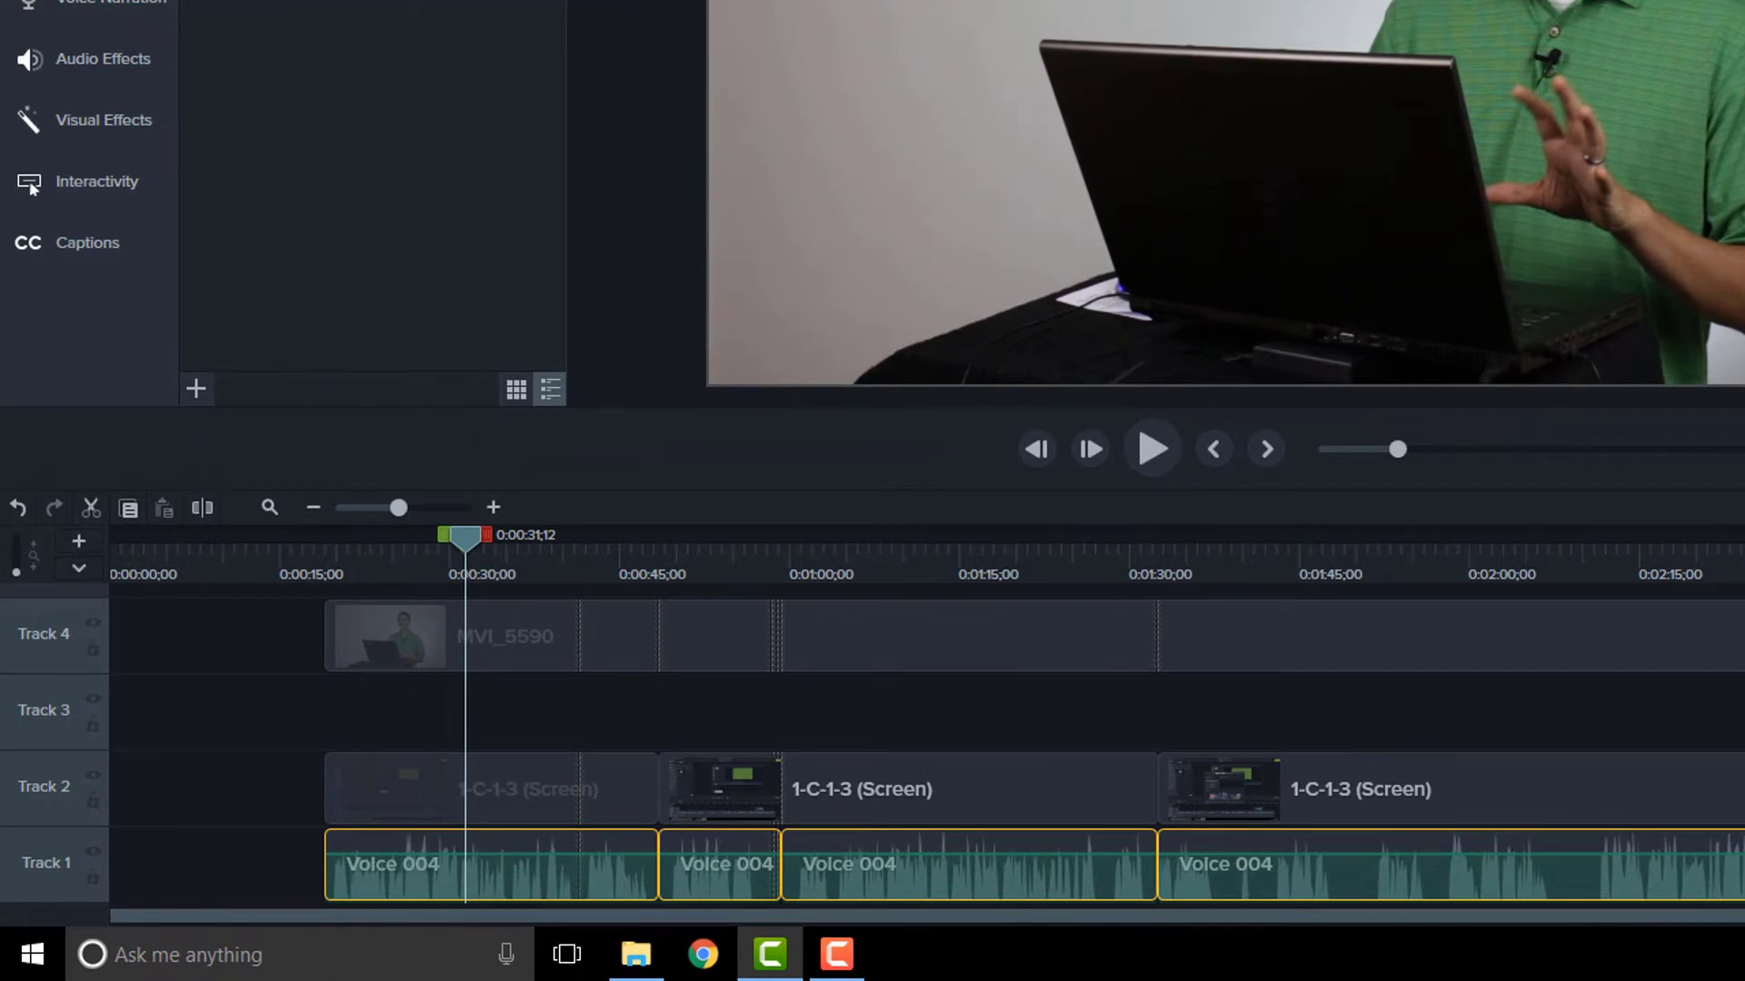
Rename Track 1 to 'Voice' via Rename Track.
{"action": "left_click", "coordinate": [58, 863]}
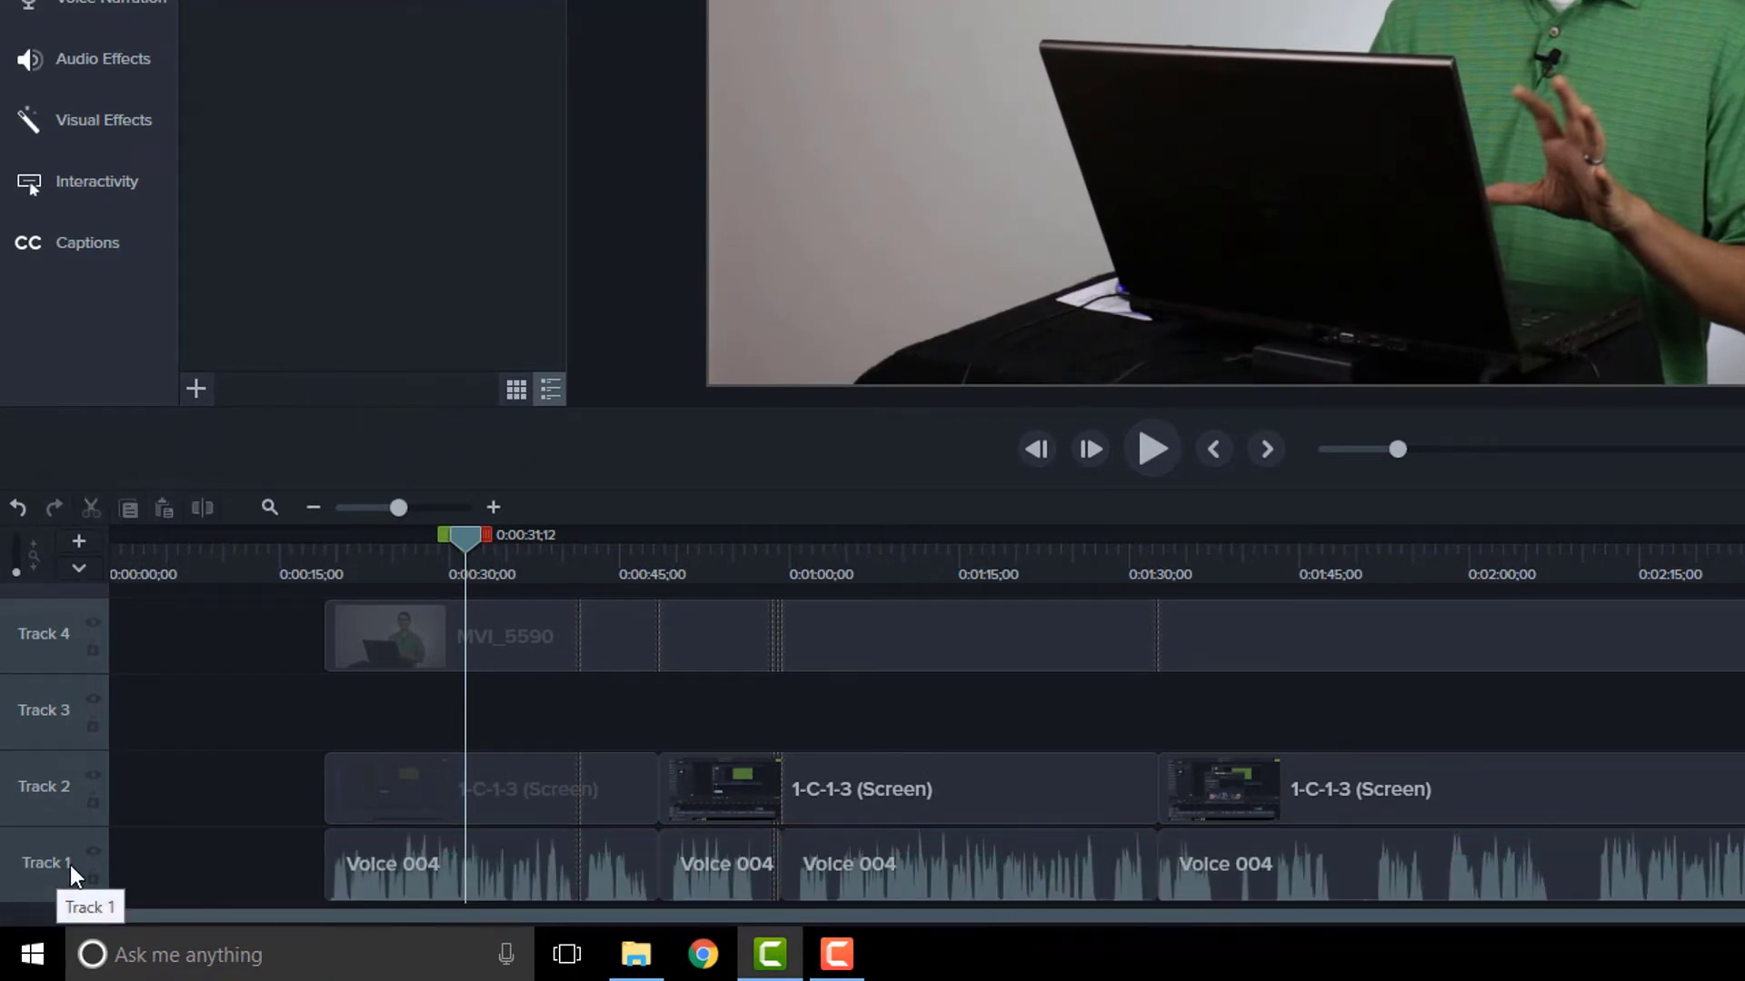
{"action": "right_click", "coordinate": [55, 862]}
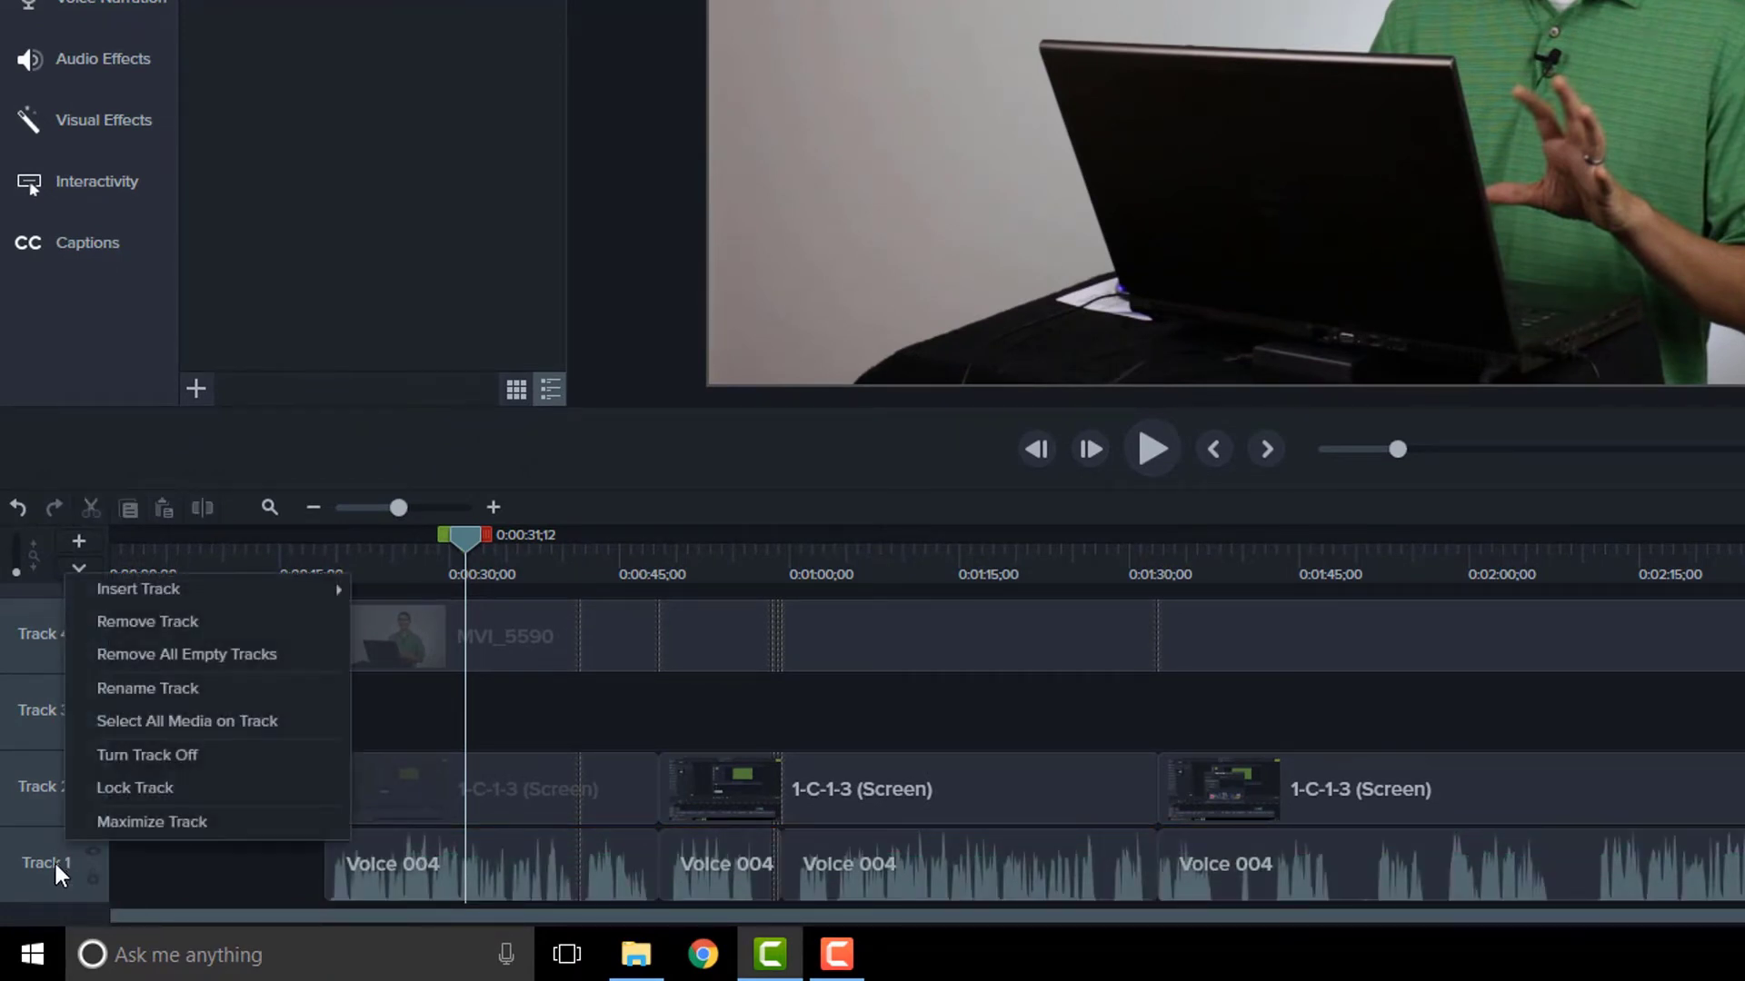
{"action": "left_click", "coordinate": [194, 689]}
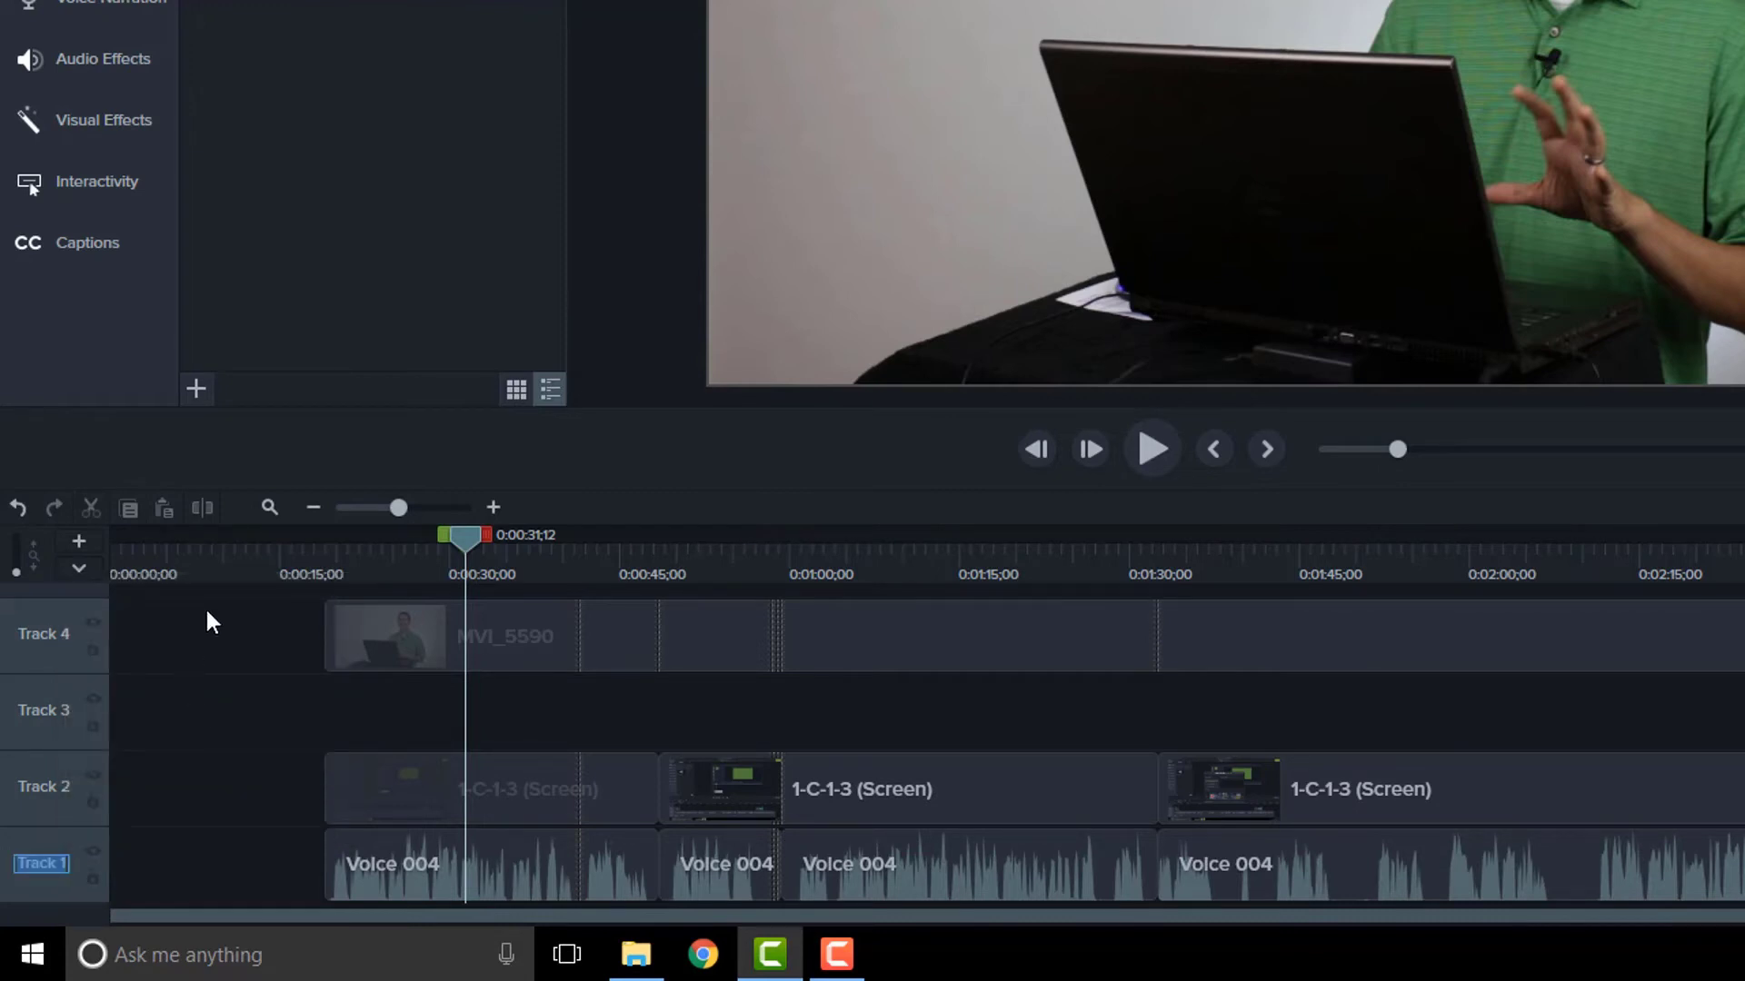
{"action": "type", "text": "Vocals"}
{"action": "key", "text": "BackSpace"}
{"action": "key", "text": "BackSpace"}
{"action": "key", "text": "BackSpace"}
{"action": "type", "text": "e"}
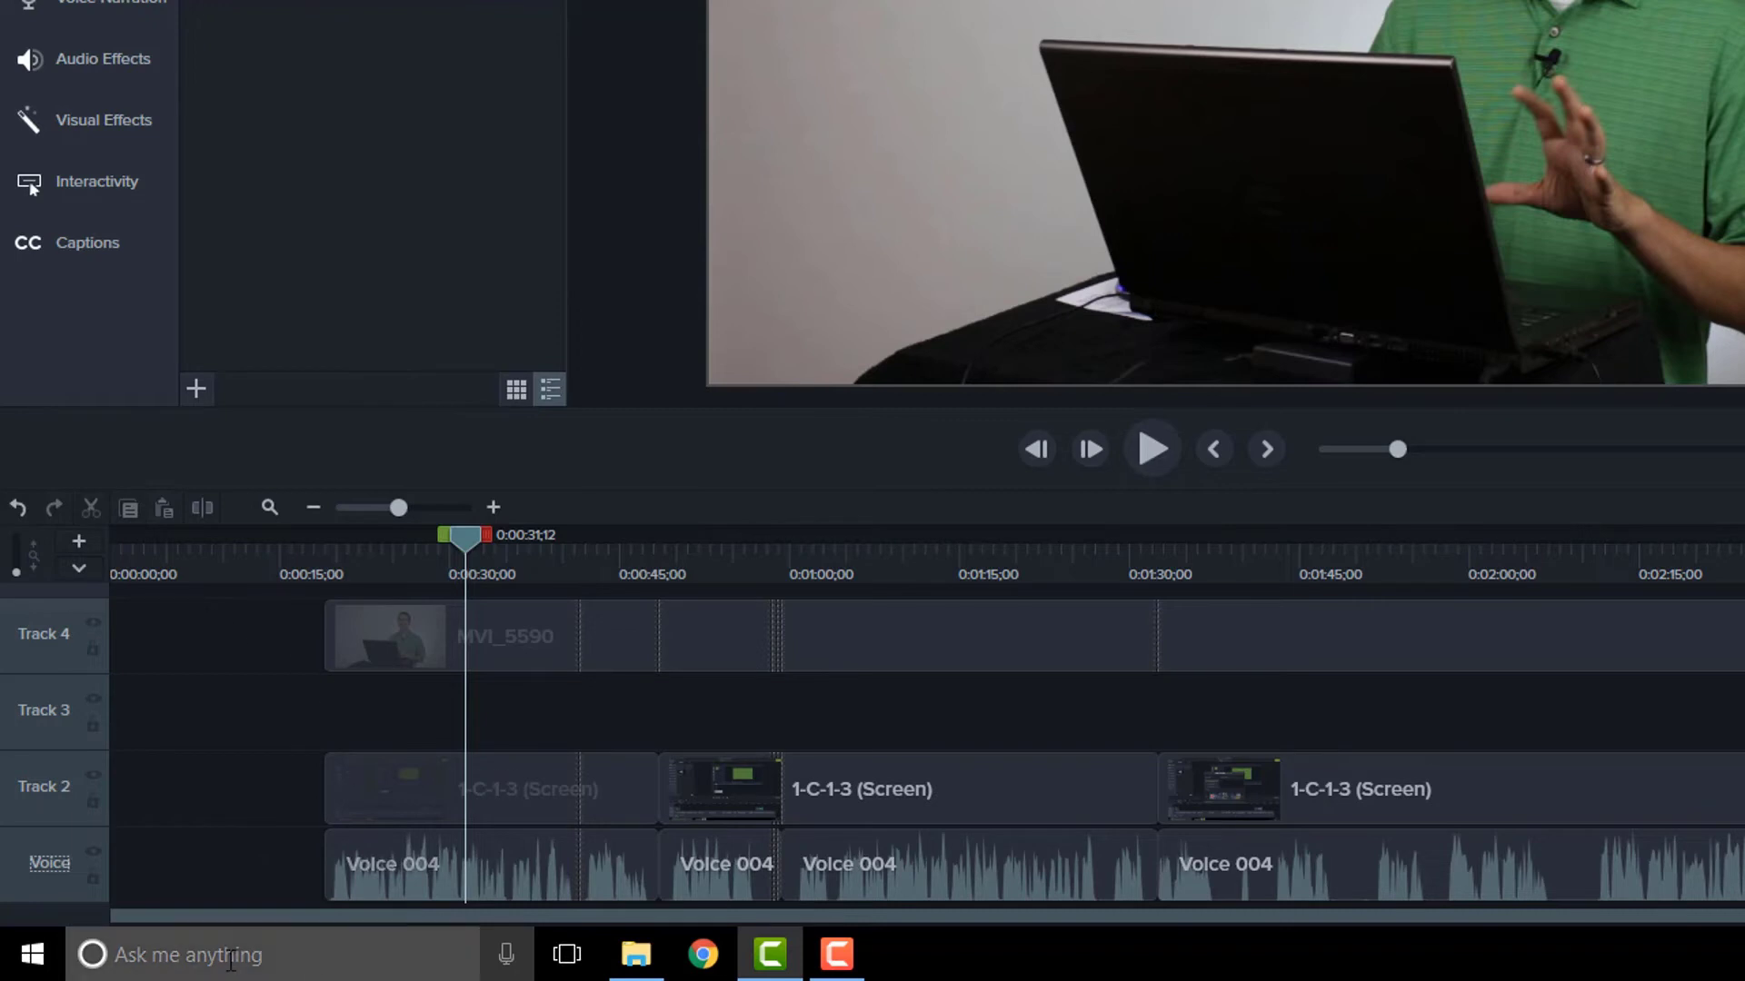
Try another edit of the track name, then undo it so the name stays 'Voice'.
{"action": "double_click", "coordinate": [51, 865]}
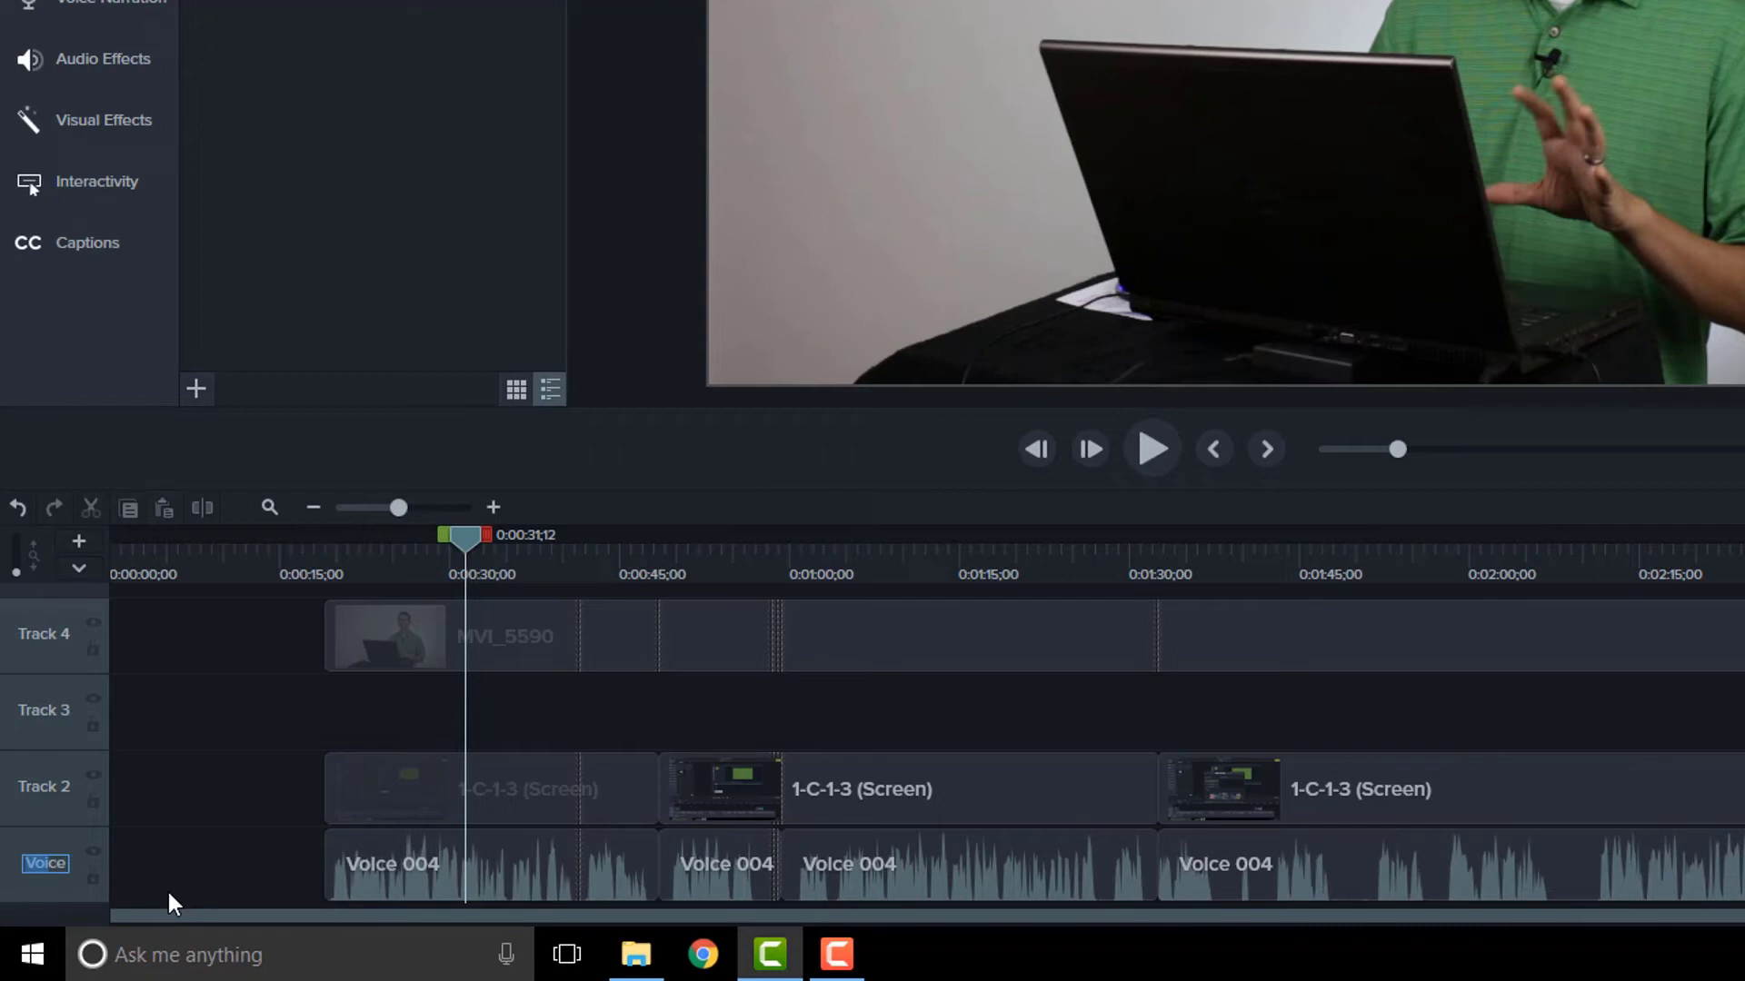
{"action": "type", "text": "A"}
{"action": "key", "text": "ctrl+z"}
{"action": "right_click", "coordinate": [51, 865]}
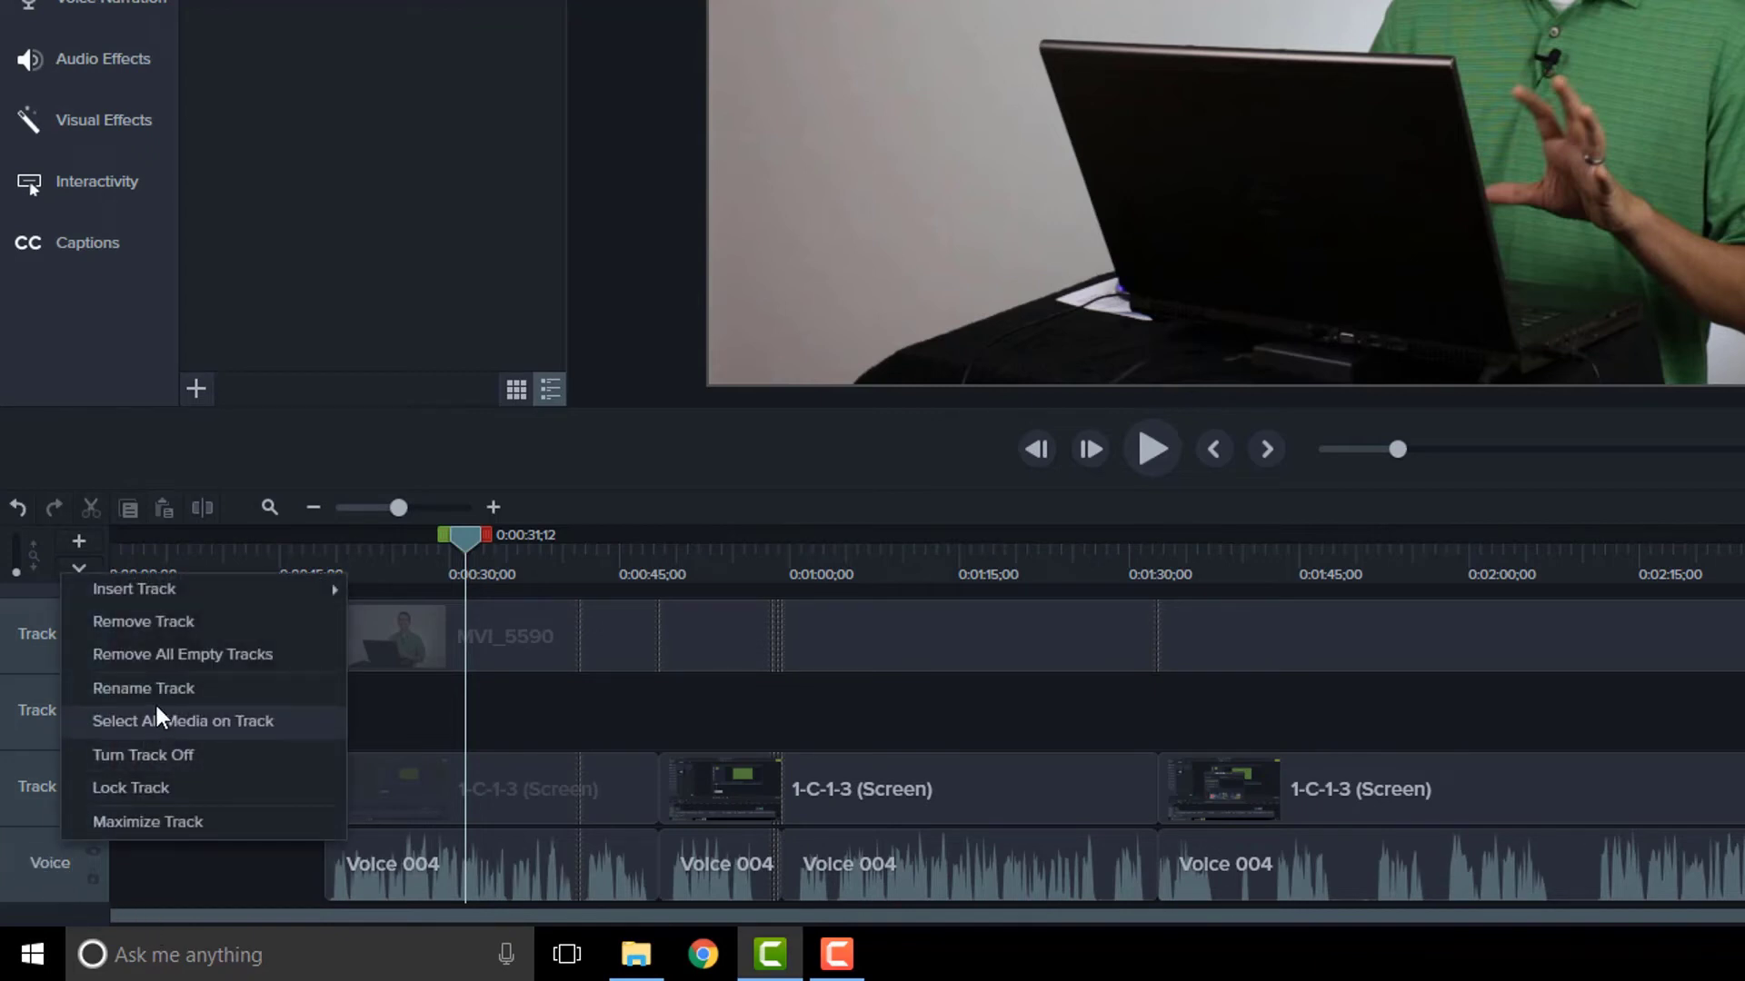
{"action": "left_click", "coordinate": [195, 841]}
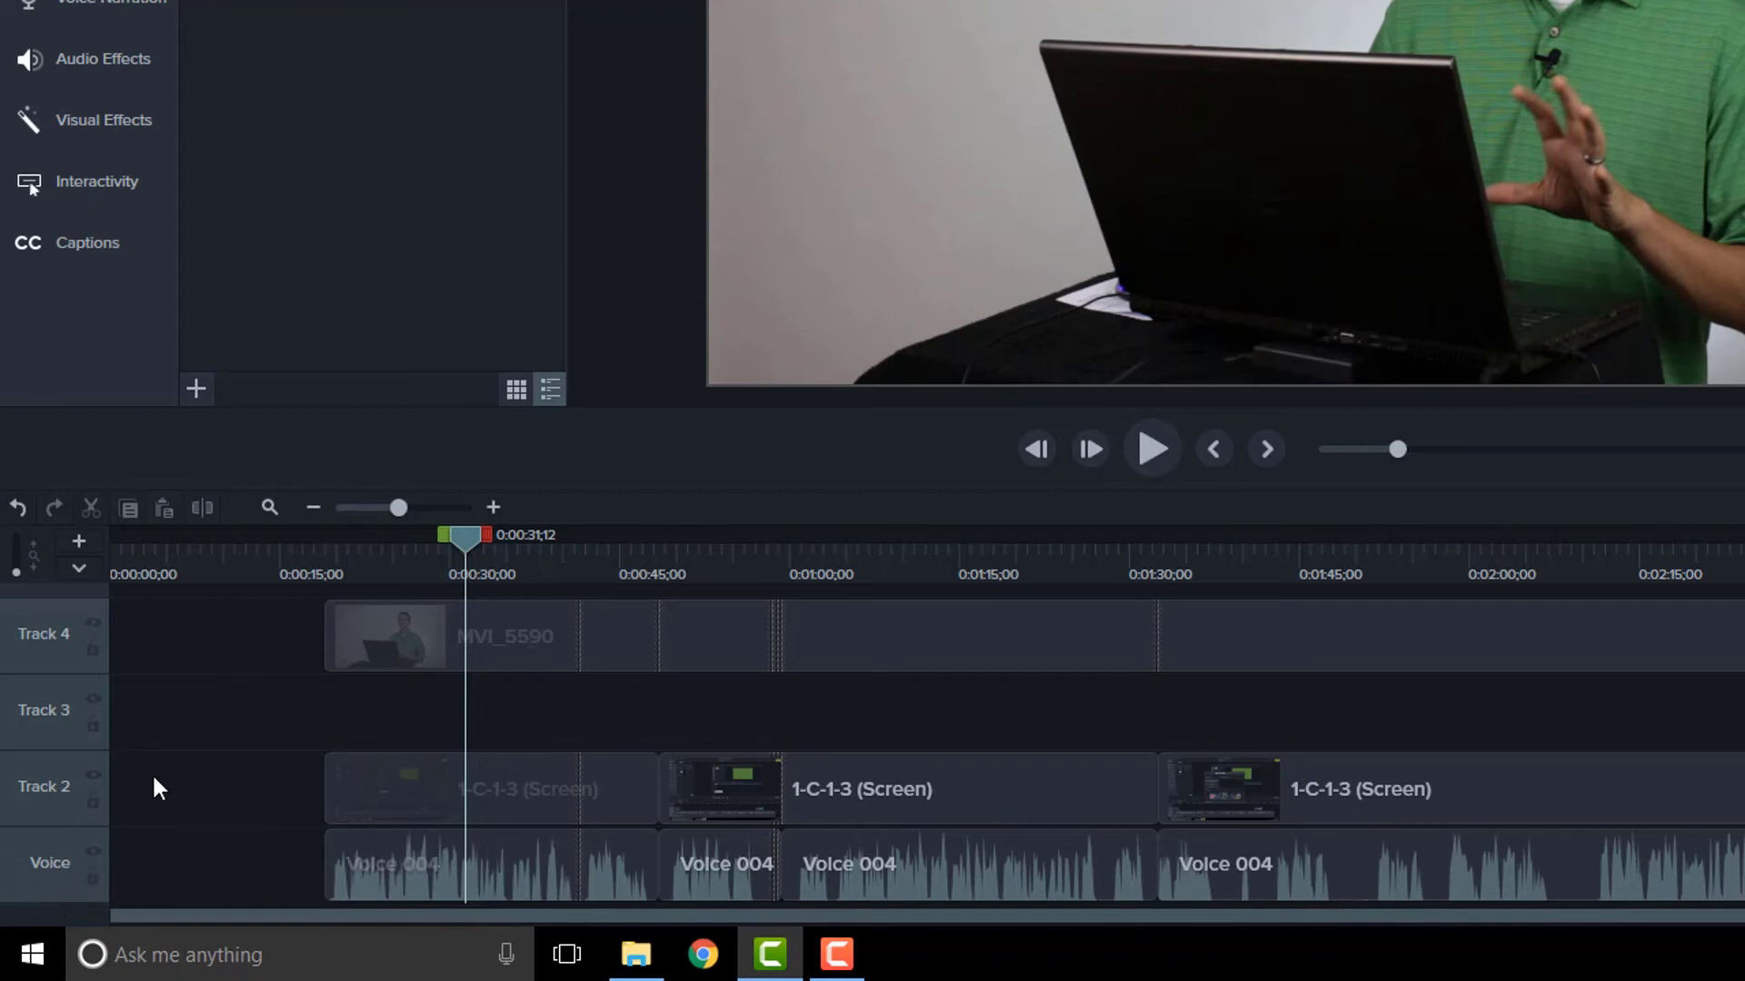
{"action": "left_click_drag", "start_coordinate": [245, 874], "coordinate": [1735, 708]}
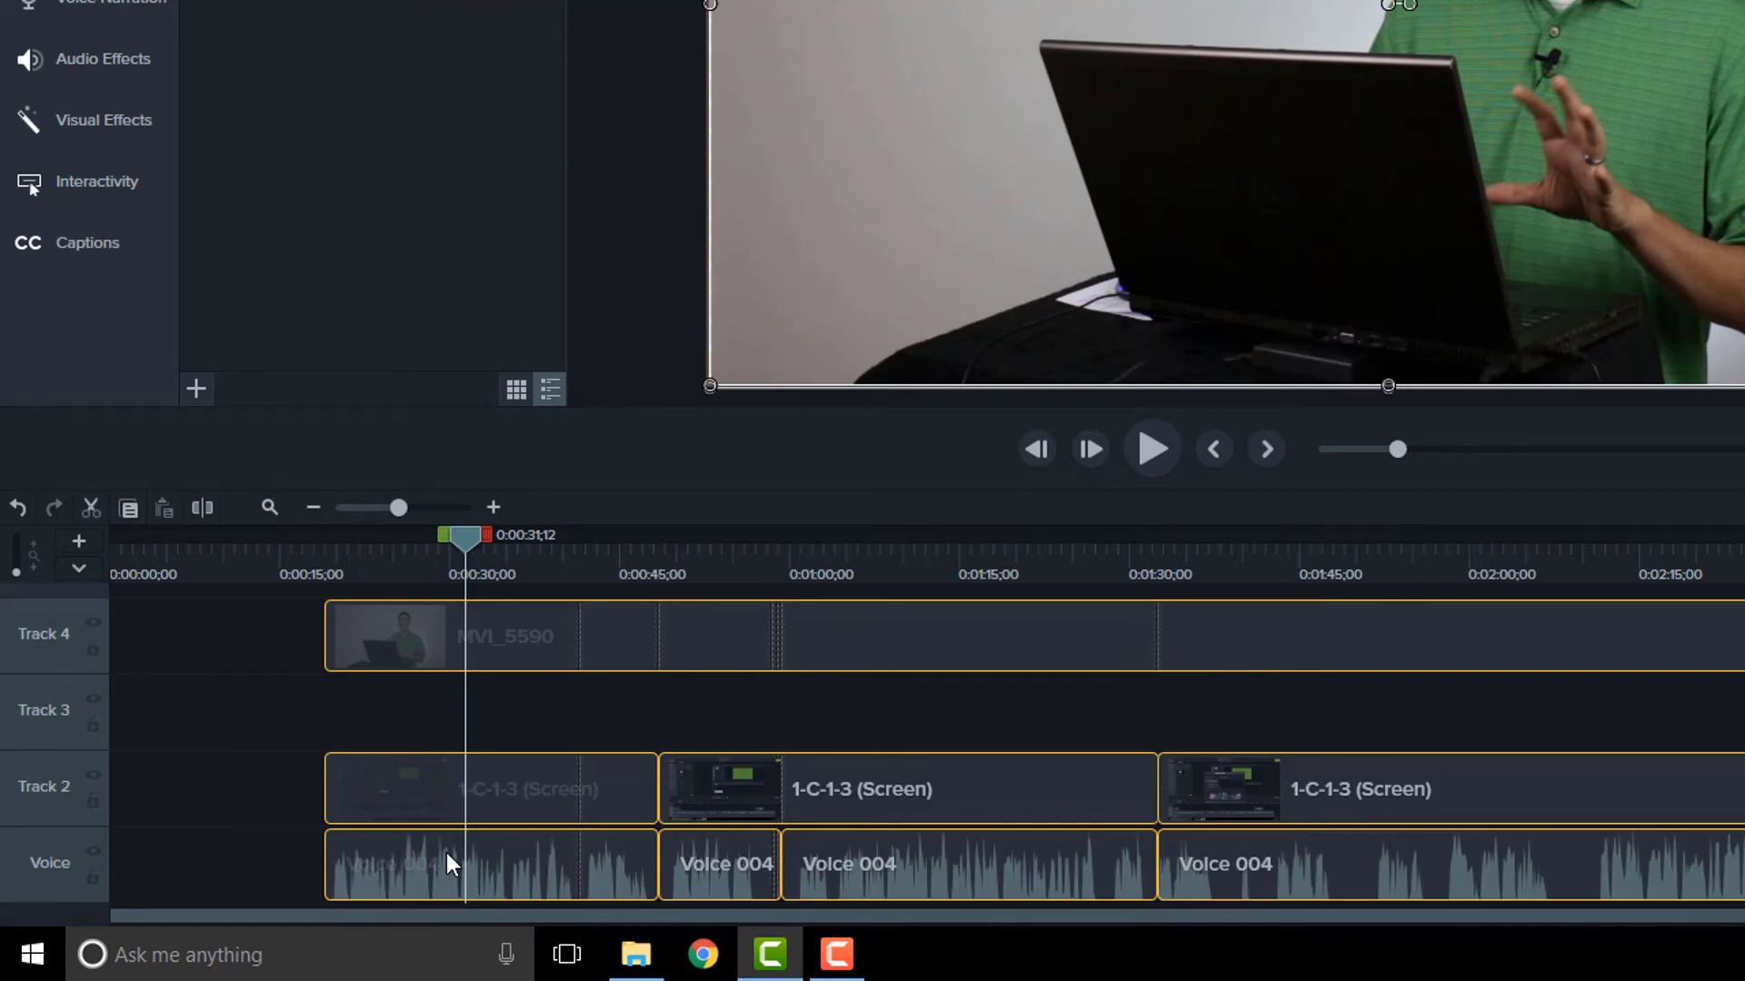
{"action": "left_click", "coordinate": [216, 854]}
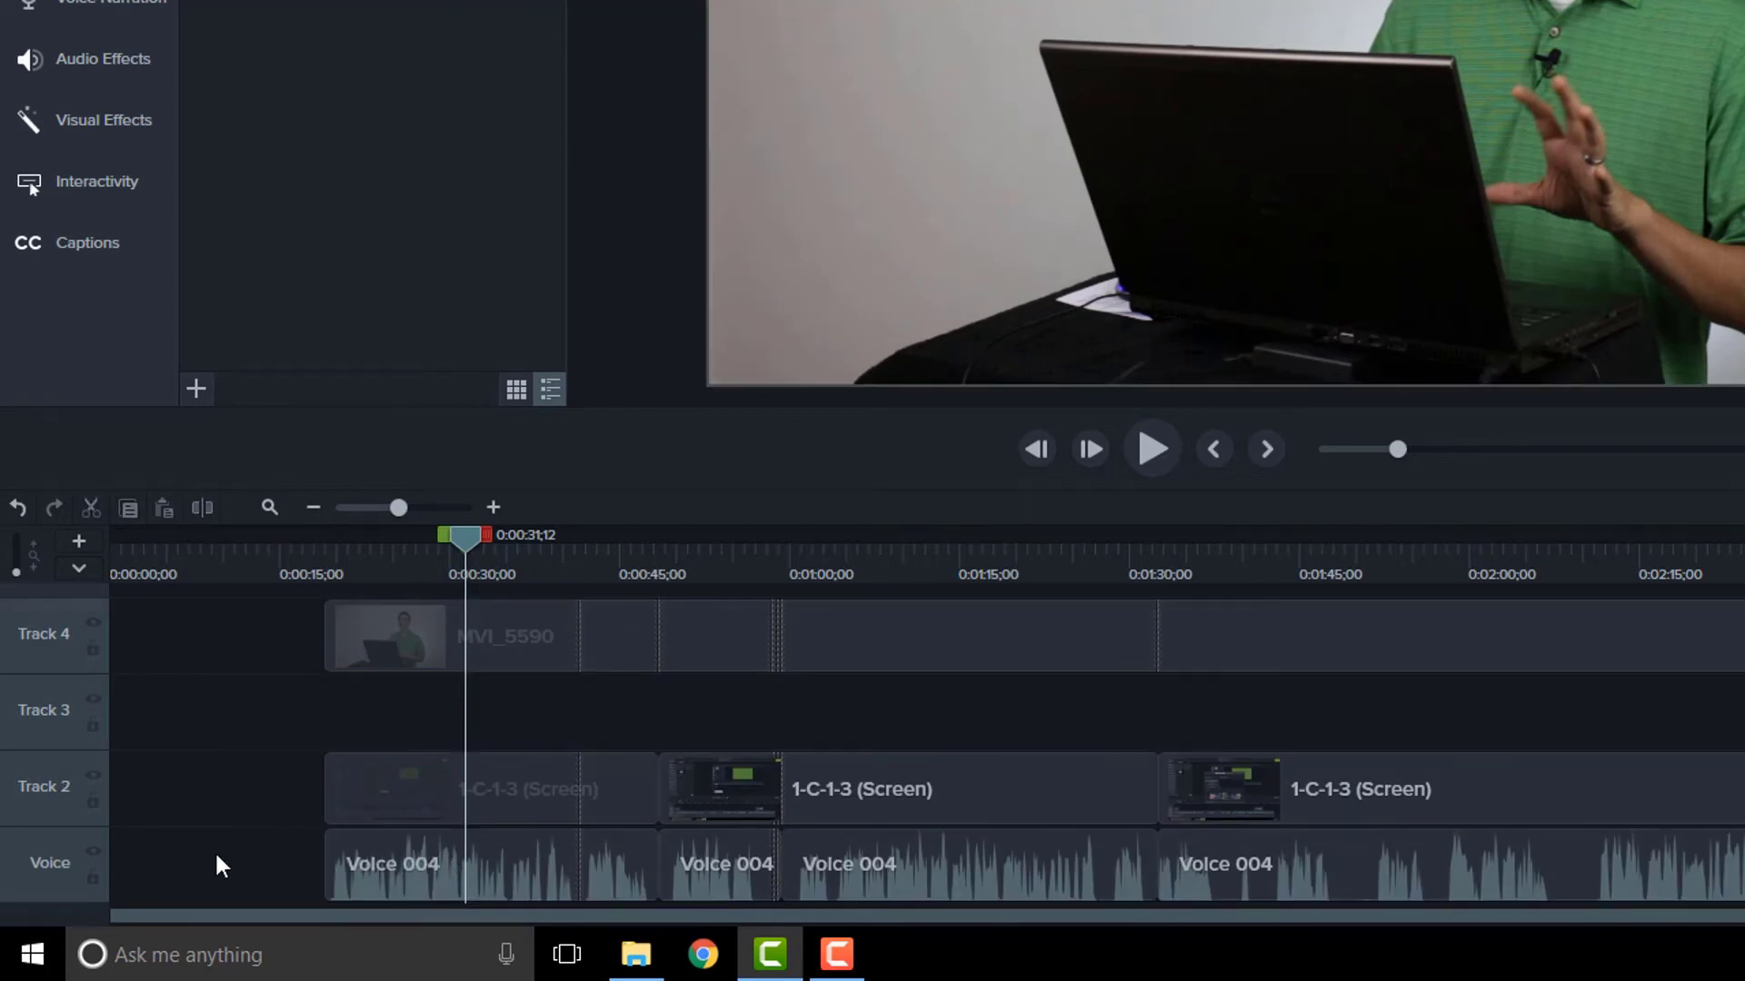
Insert a new empty track below the Voice track.
{"action": "right_click", "coordinate": [53, 858]}
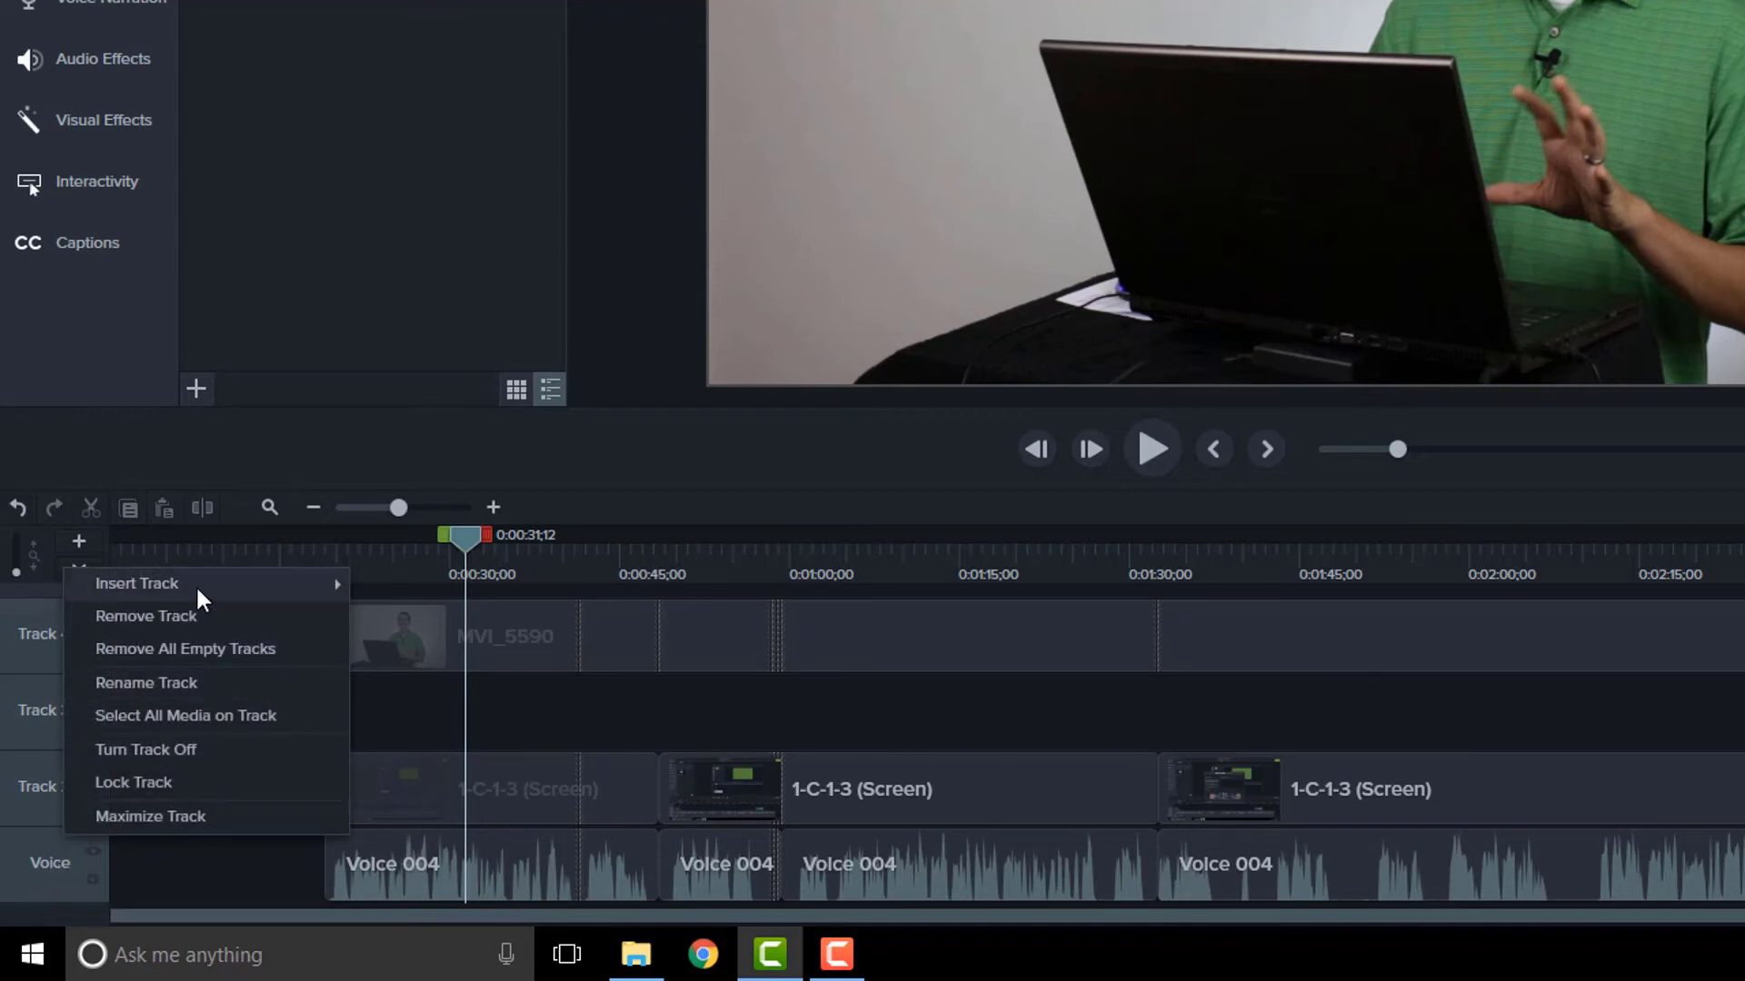
{"action": "mouse_move", "coordinate": [203, 589]}
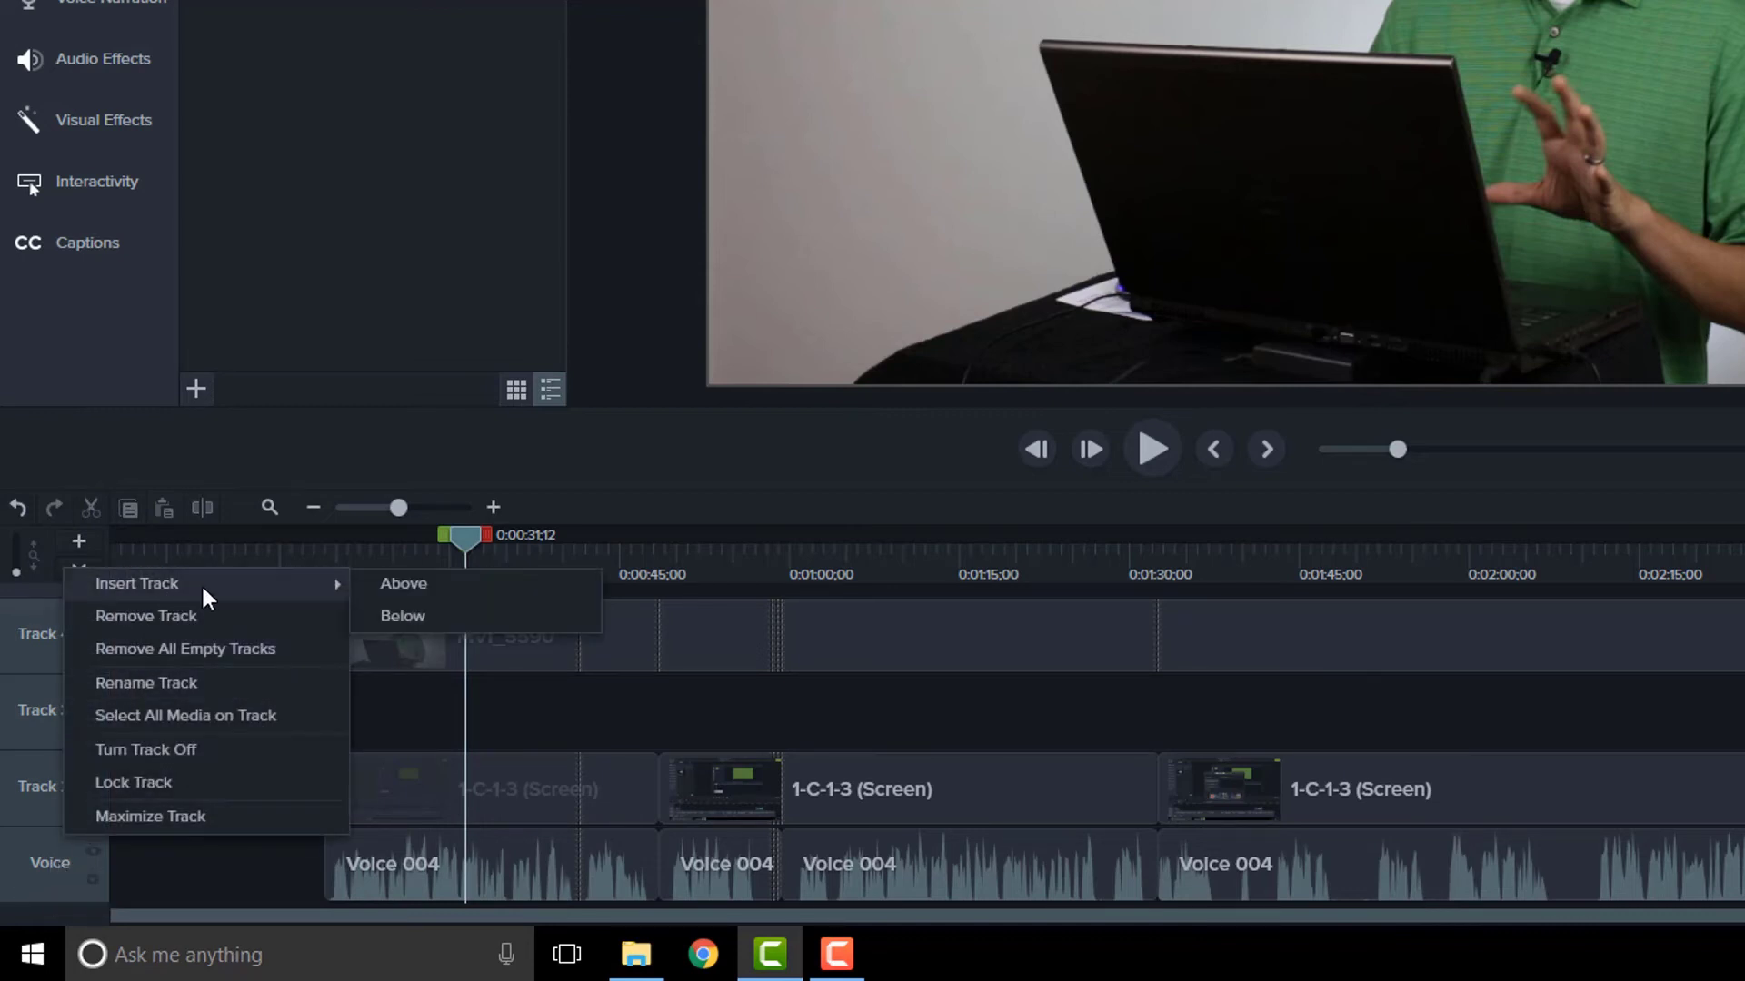
{"action": "left_click", "coordinate": [440, 621]}
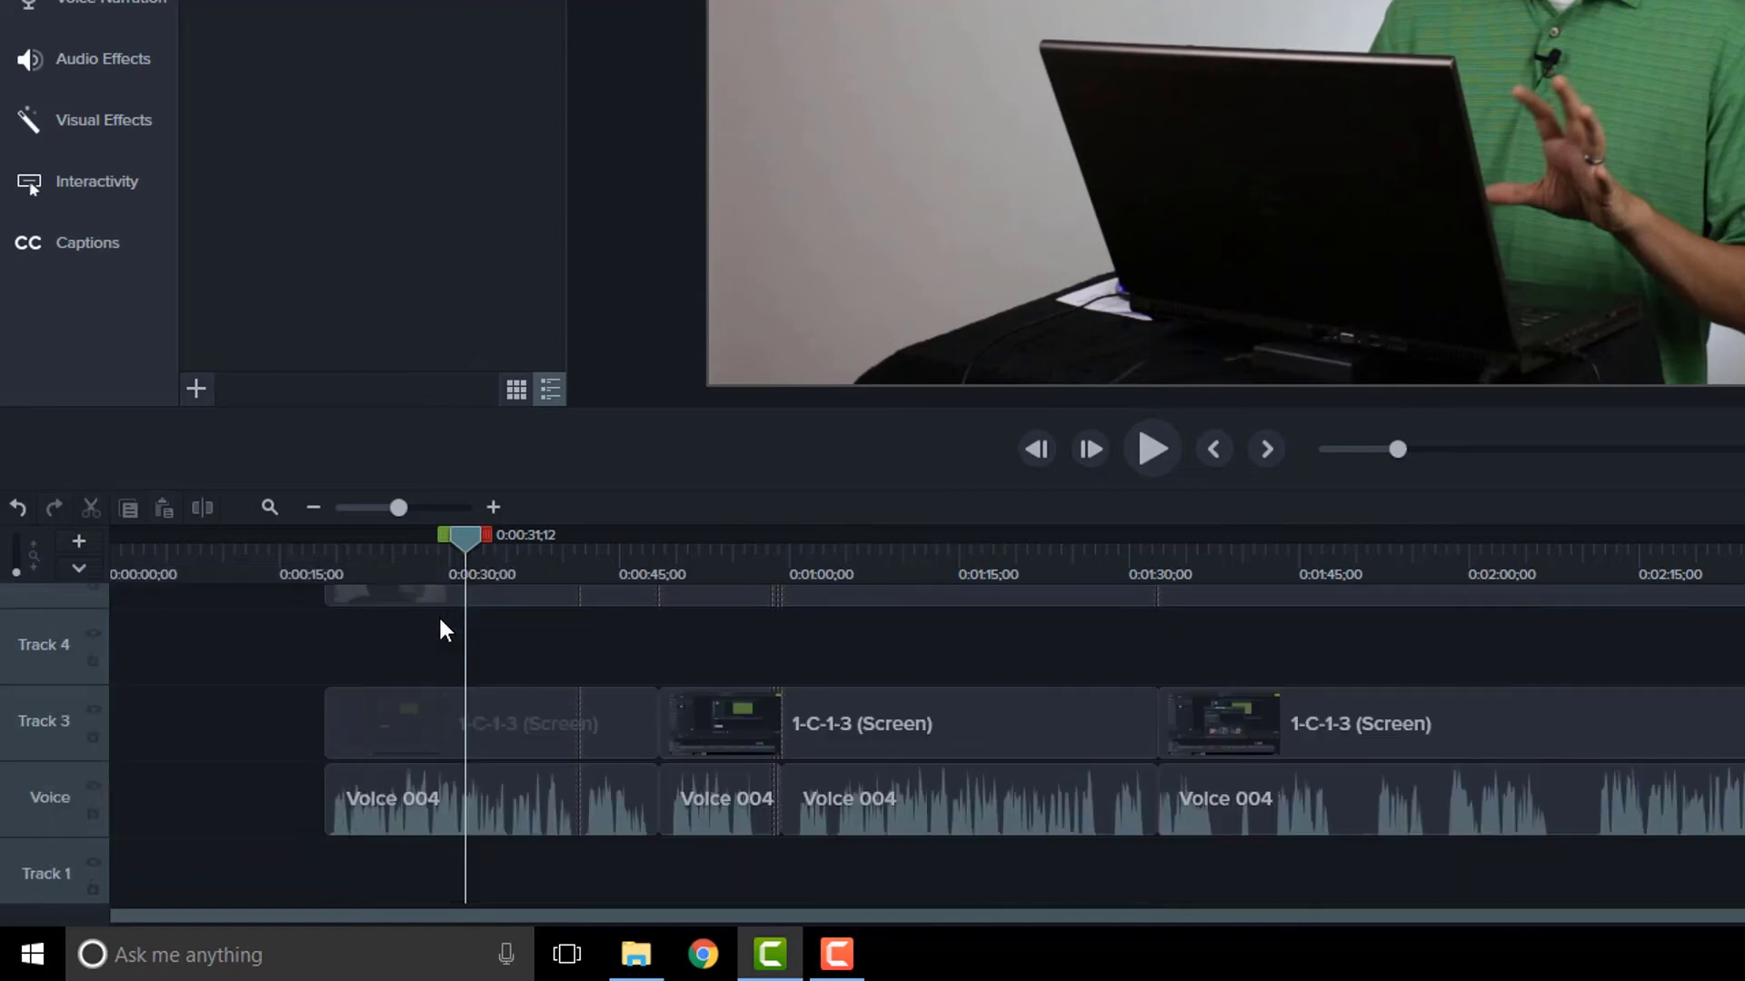
Rename the new bottom Track 1 to 'Bkgd'.
{"action": "right_click", "coordinate": [51, 870]}
{"action": "left_click", "coordinate": [141, 696]}
{"action": "type", "text": "Bkgd"}
{"action": "key", "text": "Return"}
{"action": "left_click", "coordinate": [134, 874]}
{"action": "scroll", "coordinate": [531, 678], "scroll_direction": "up", "scroll_amount": 1}
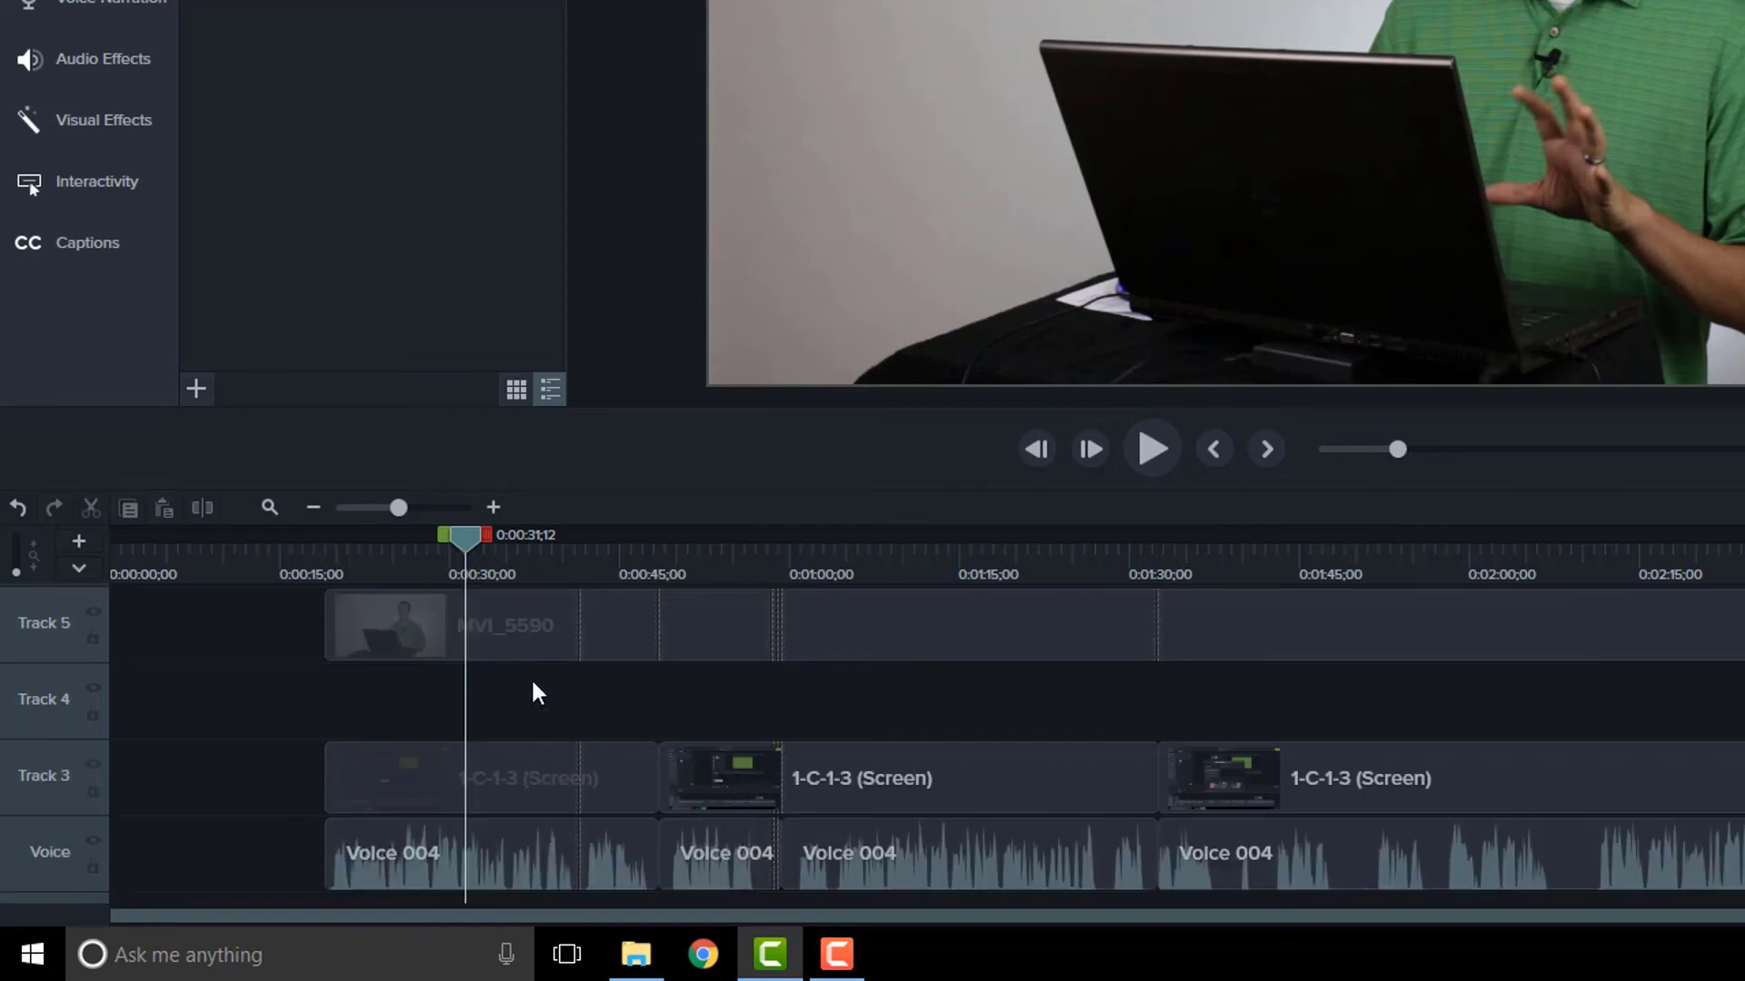
Drag MVI_5590 upward repeatedly until it sits alone on new Track 8 above empty Tracks 4–7.
{"action": "scroll", "coordinate": [533, 681], "scroll_direction": "up", "scroll_amount": 1}
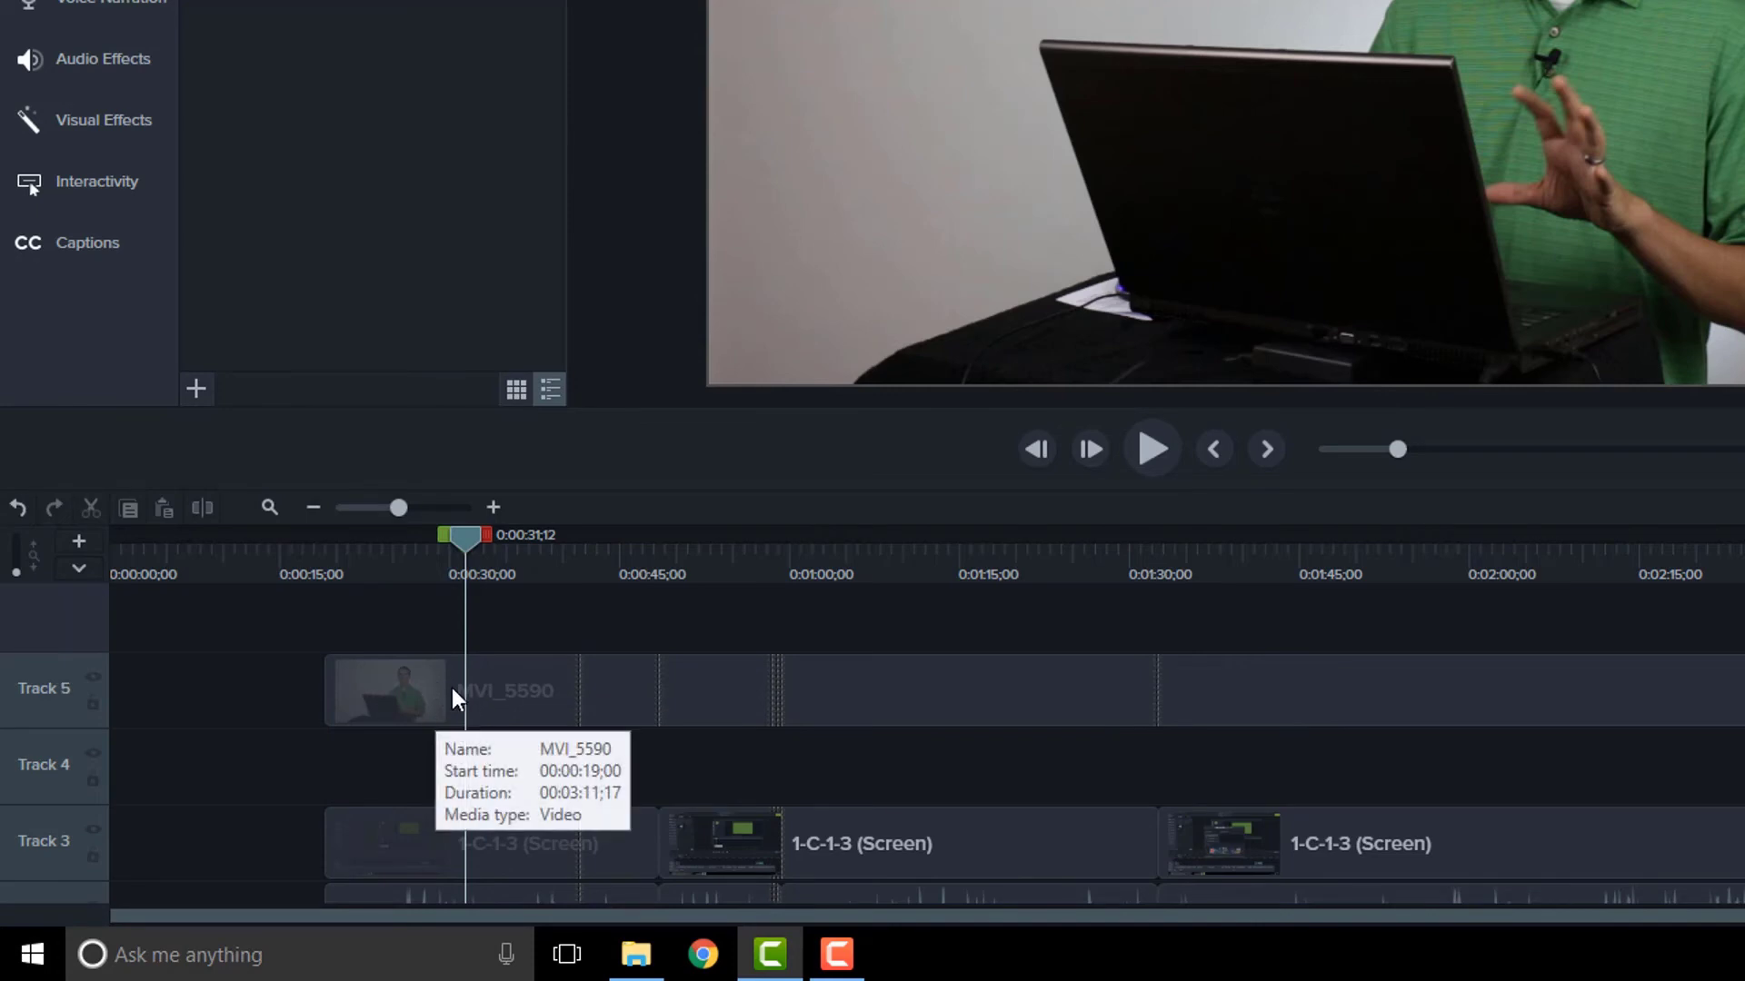
{"action": "left_click", "coordinate": [420, 686]}
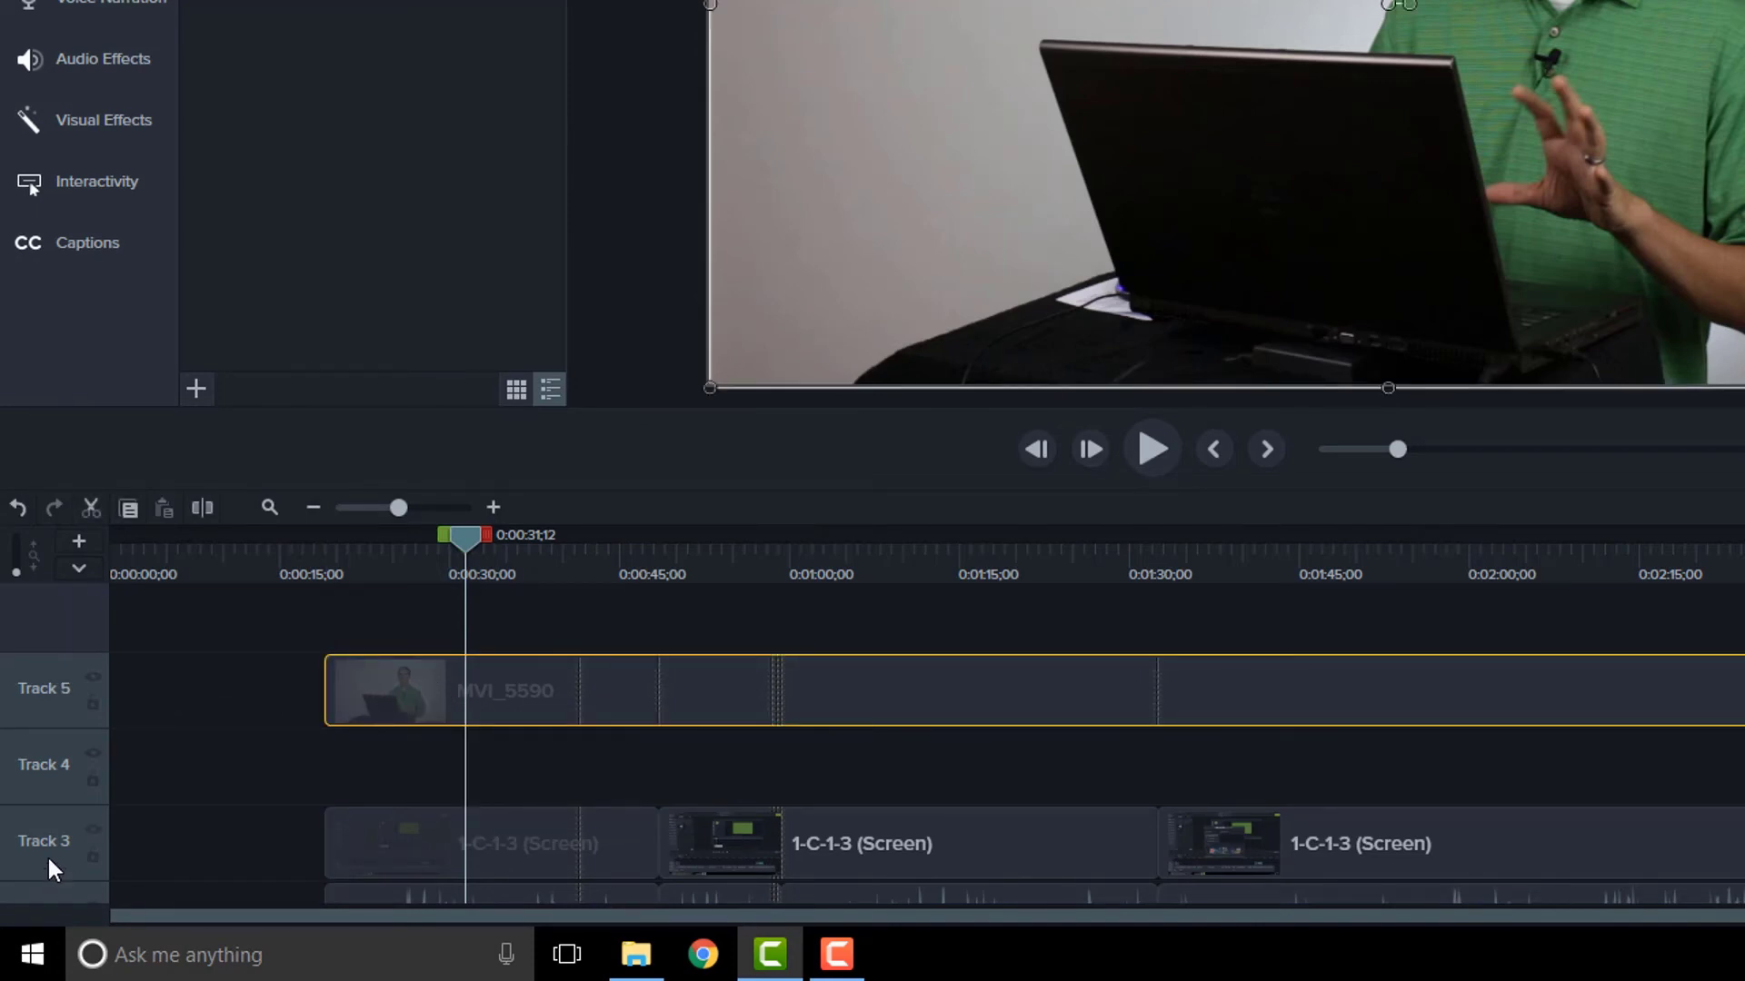
{"action": "left_click_drag", "start_coordinate": [405, 700], "coordinate": [411, 609]}
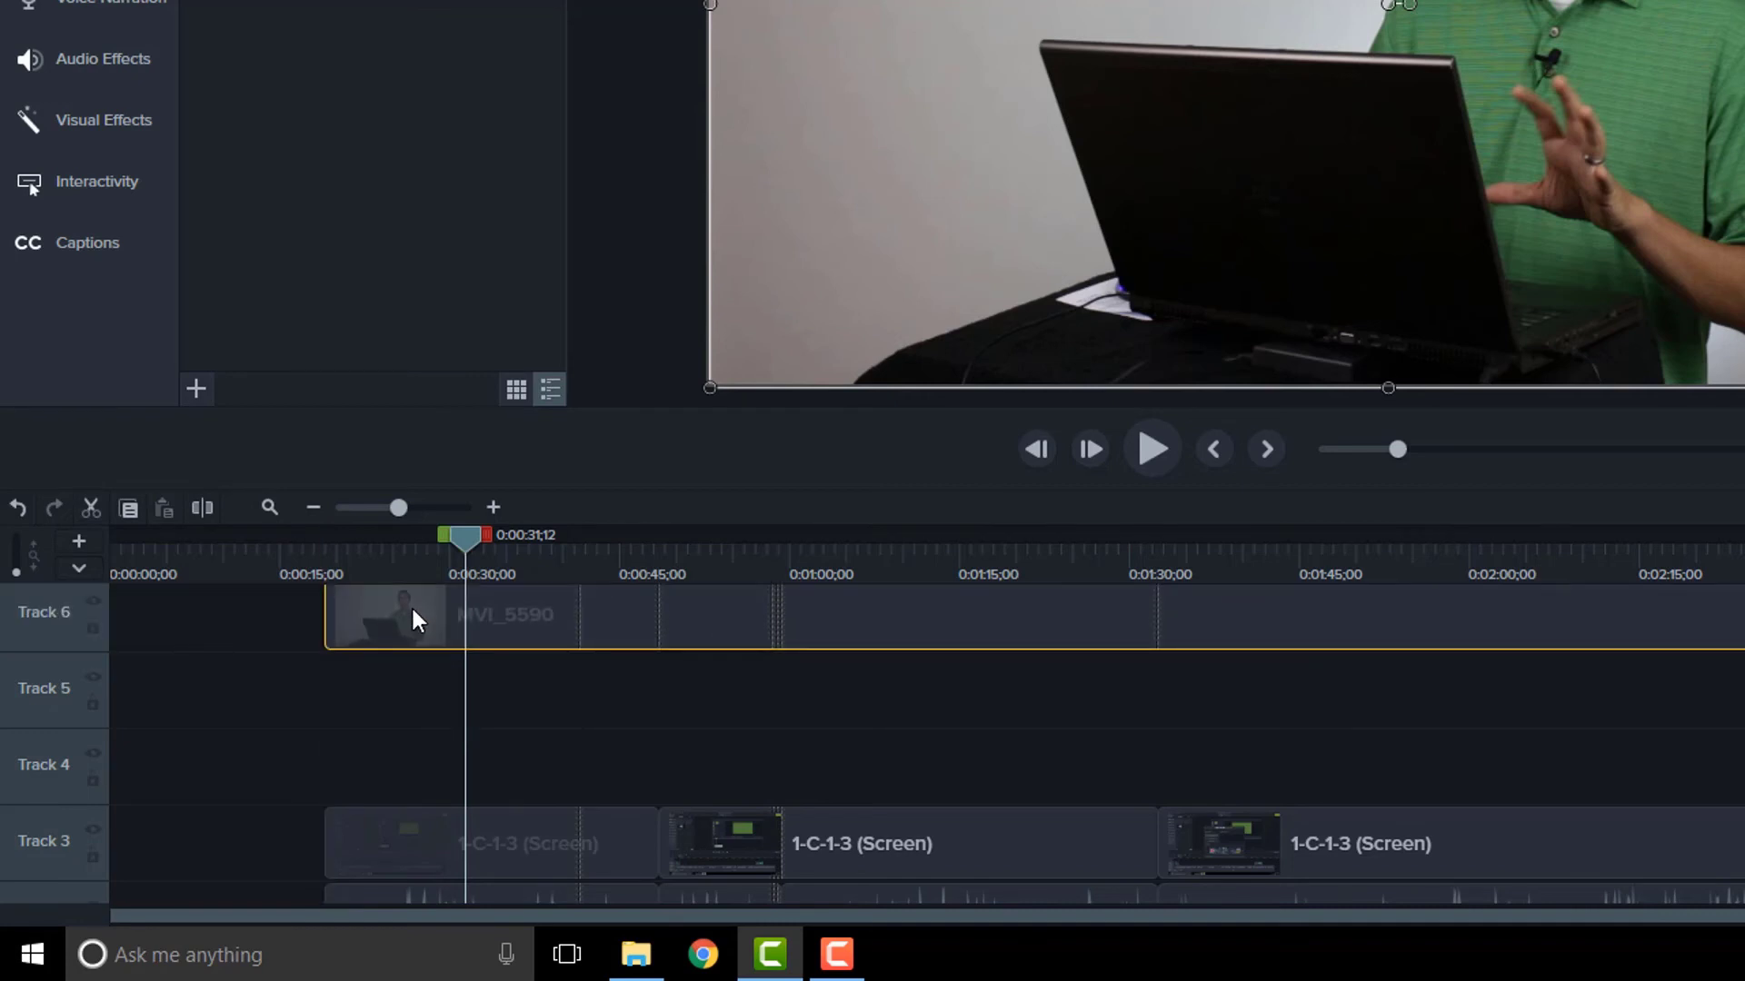
{"action": "scroll", "coordinate": [436, 745], "scroll_direction": "up", "scroll_amount": 2}
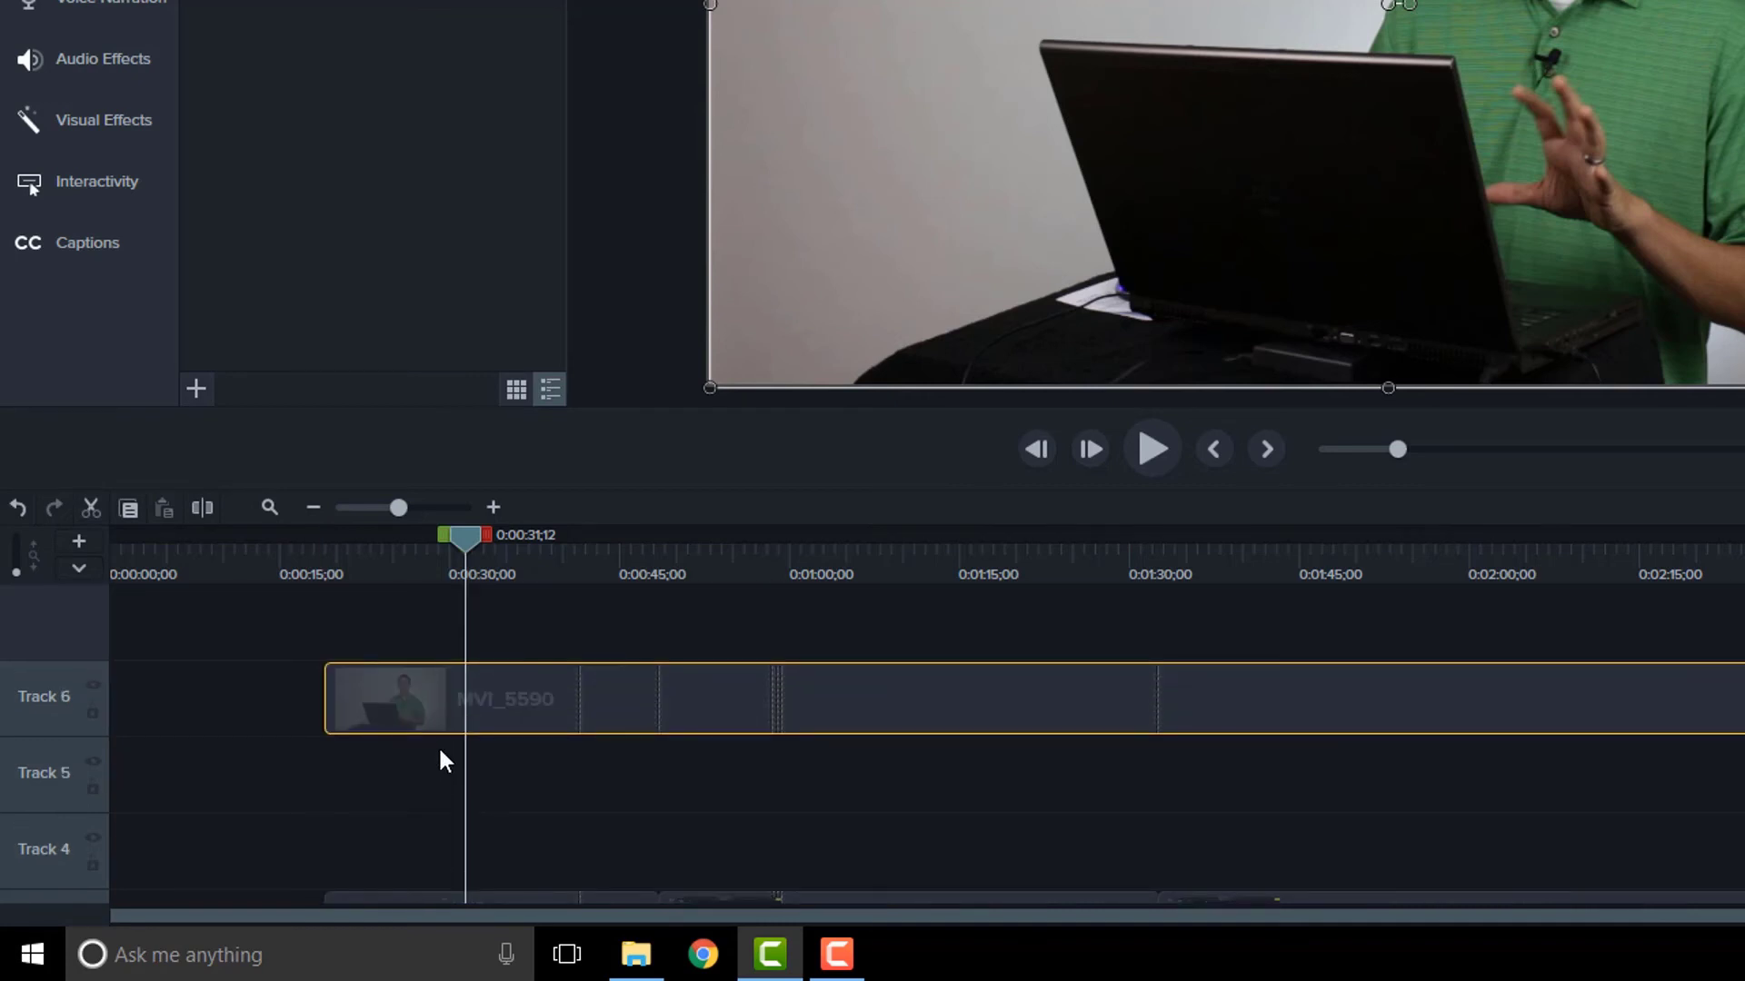
{"action": "left_click_drag", "start_coordinate": [407, 705], "coordinate": [407, 613]}
{"action": "left_click_drag", "start_coordinate": [434, 727], "coordinate": [400, 614]}
{"action": "scroll", "coordinate": [409, 699], "scroll_direction": "up", "scroll_amount": 2}
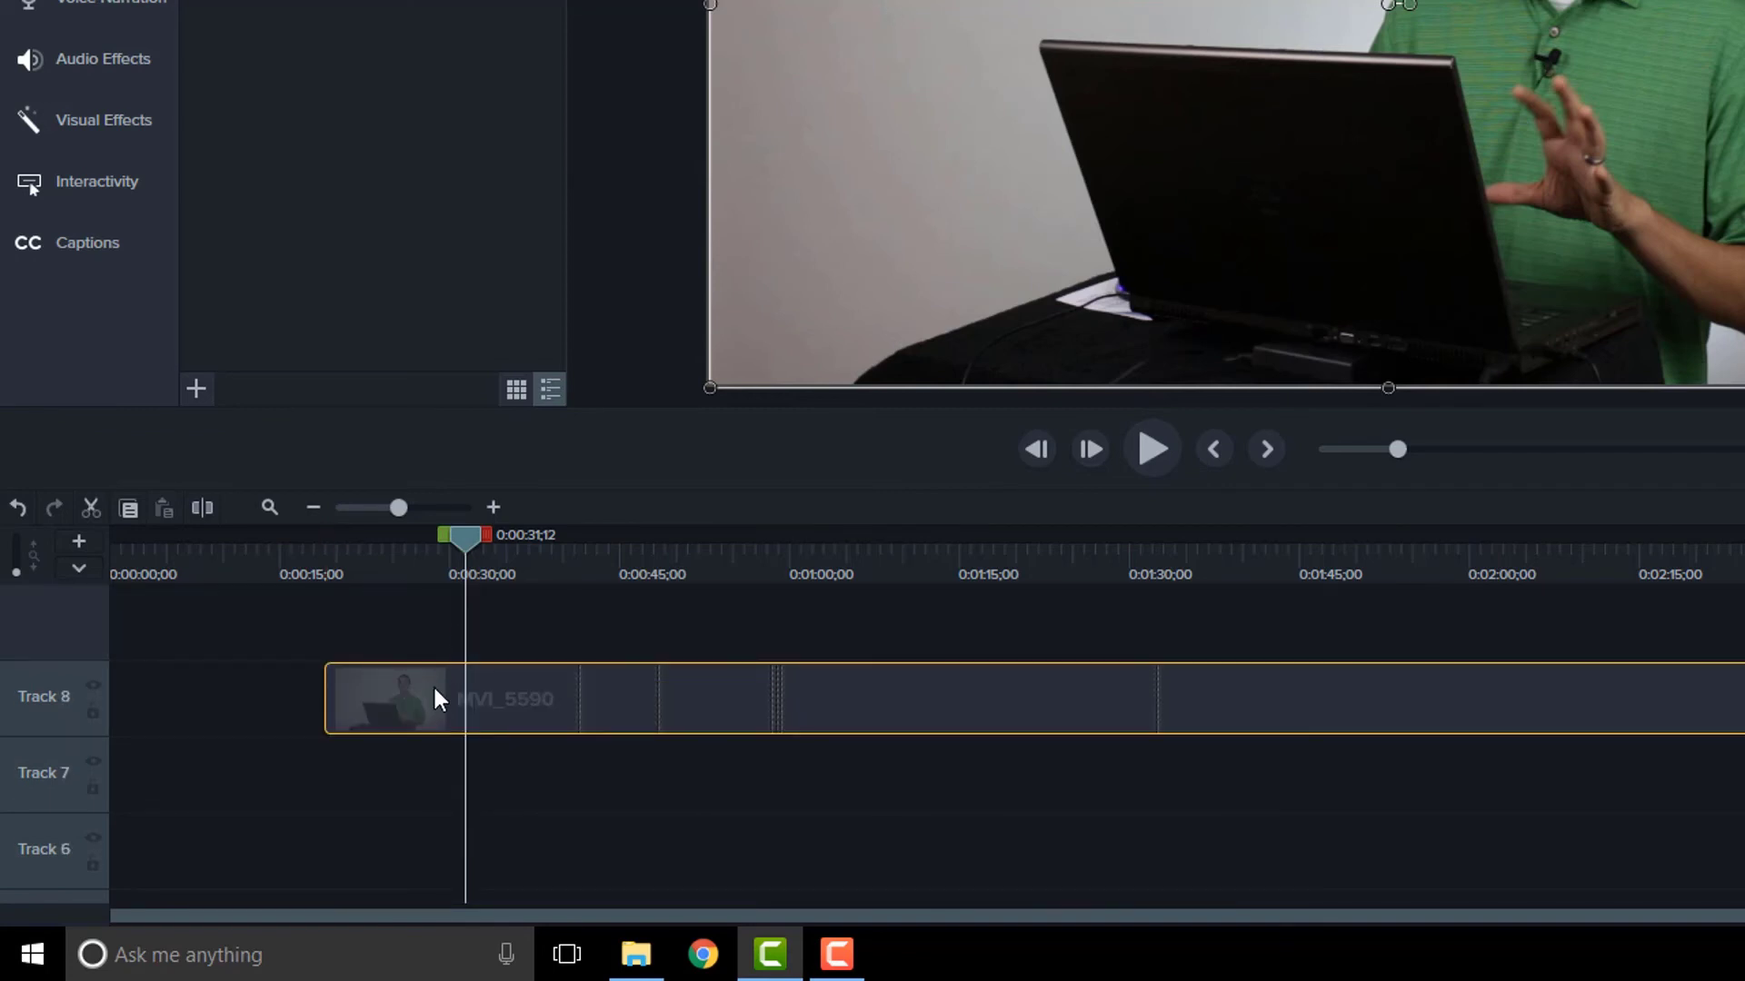
{"action": "scroll", "coordinate": [454, 727], "scroll_direction": "down", "scroll_amount": 5}
{"action": "scroll", "coordinate": [460, 747], "scroll_direction": "down", "scroll_amount": 2}
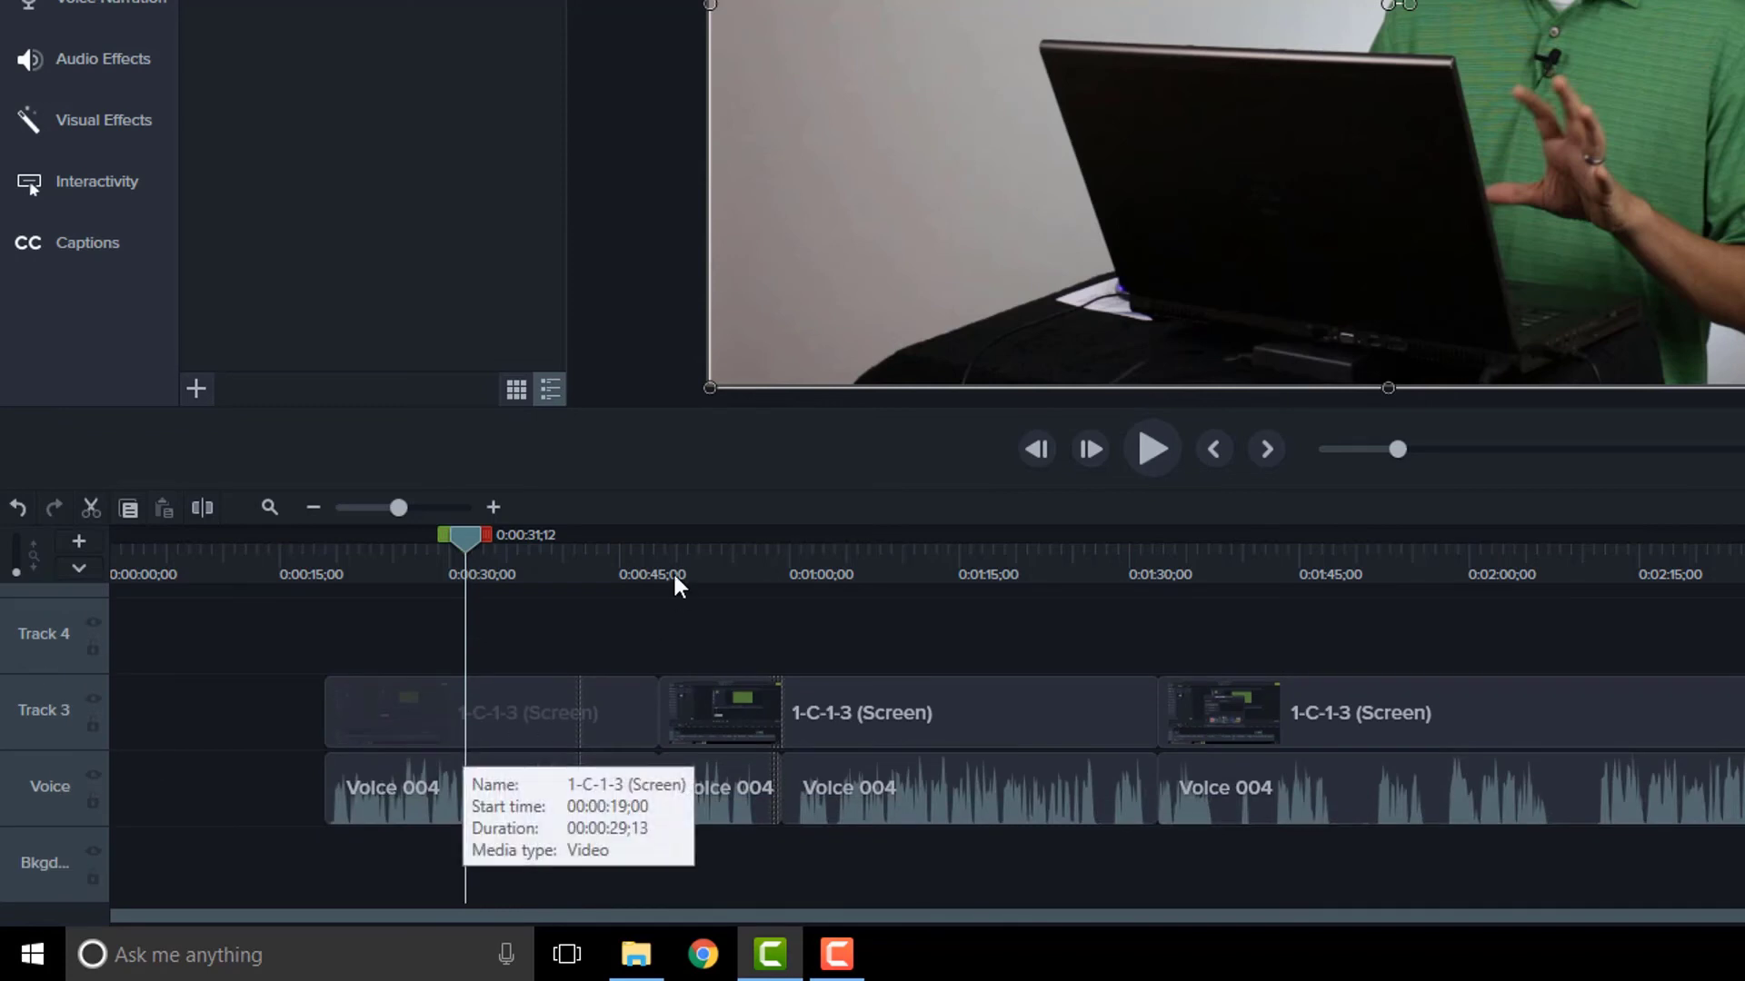
{"action": "scroll", "coordinate": [537, 715], "scroll_direction": "up", "scroll_amount": 4}
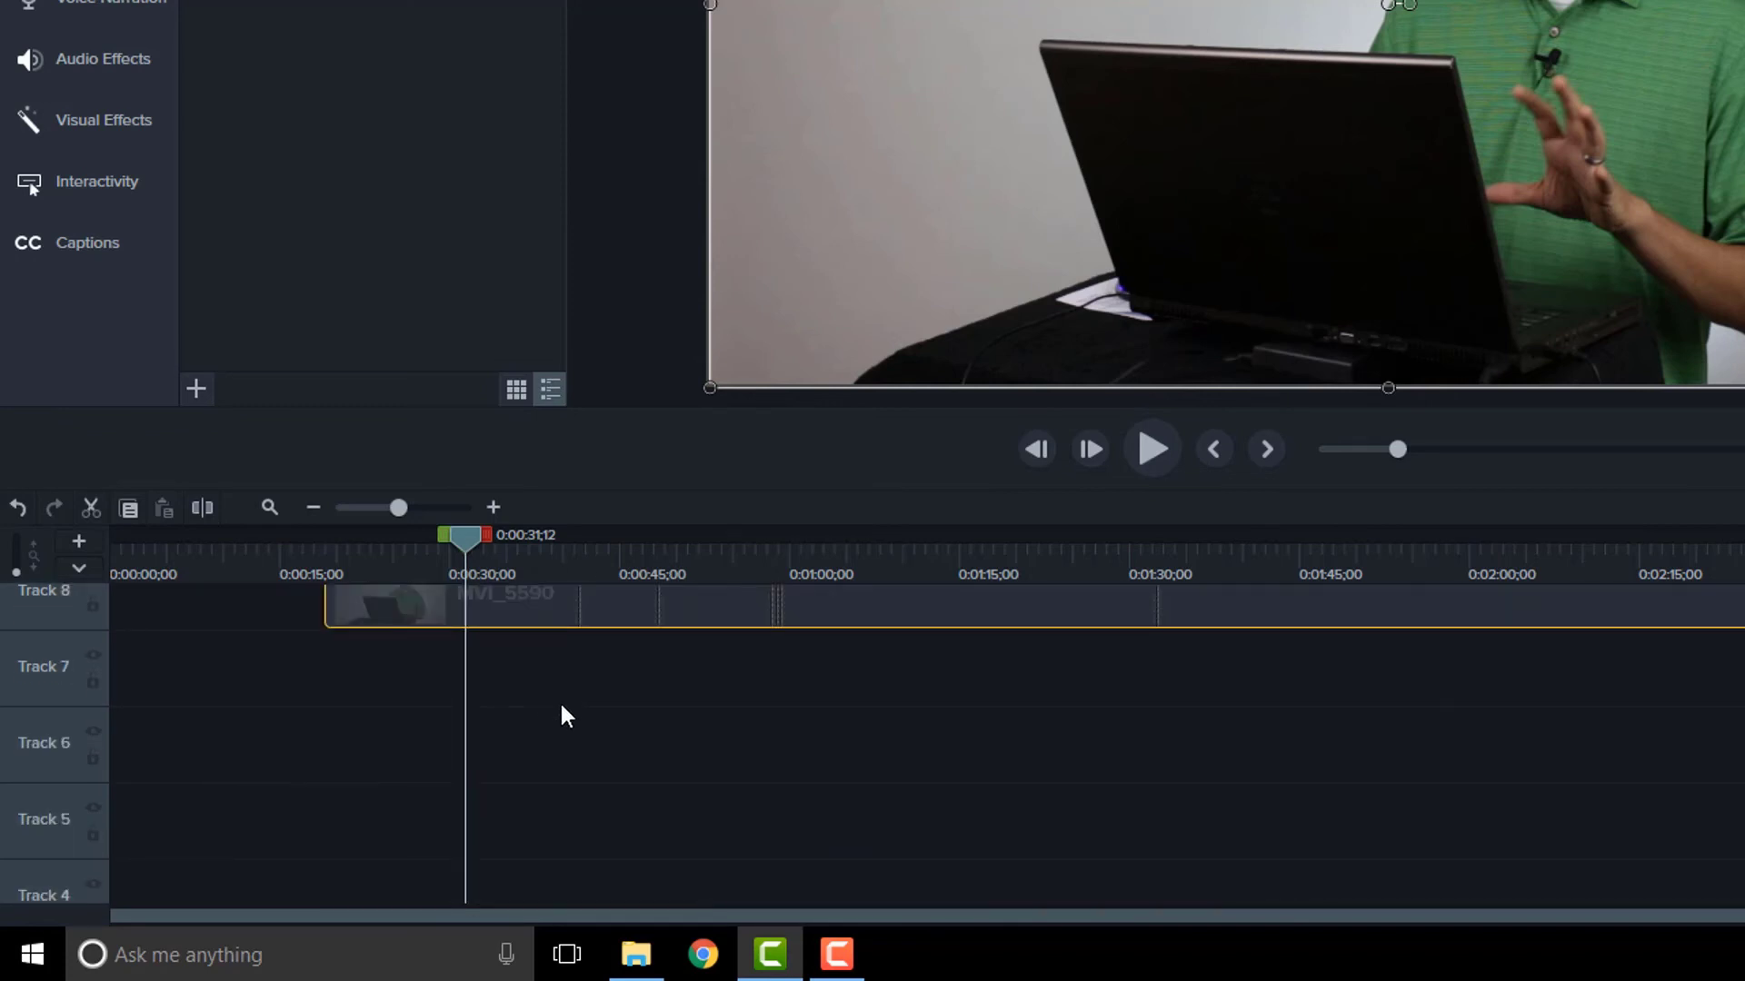
Remove empty Track 7, then use Remove All Empty Tracks to delete the rest.
{"action": "right_click", "coordinate": [31, 662]}
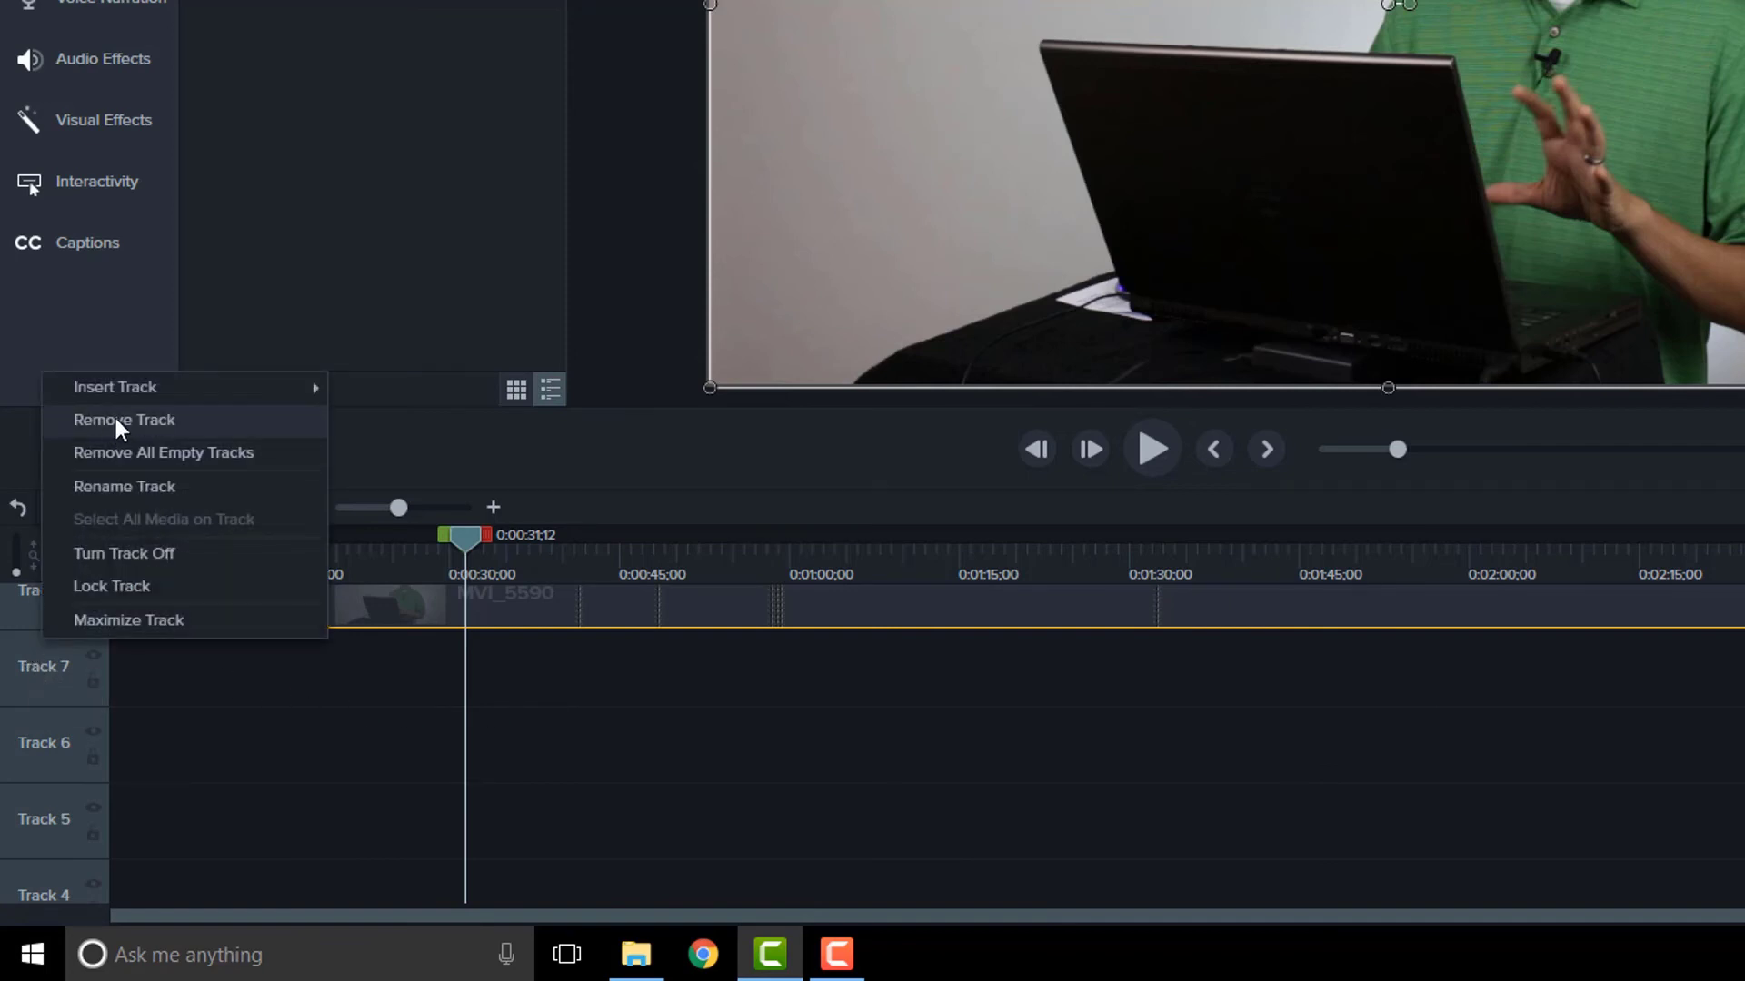
{"action": "left_click", "coordinate": [177, 418]}
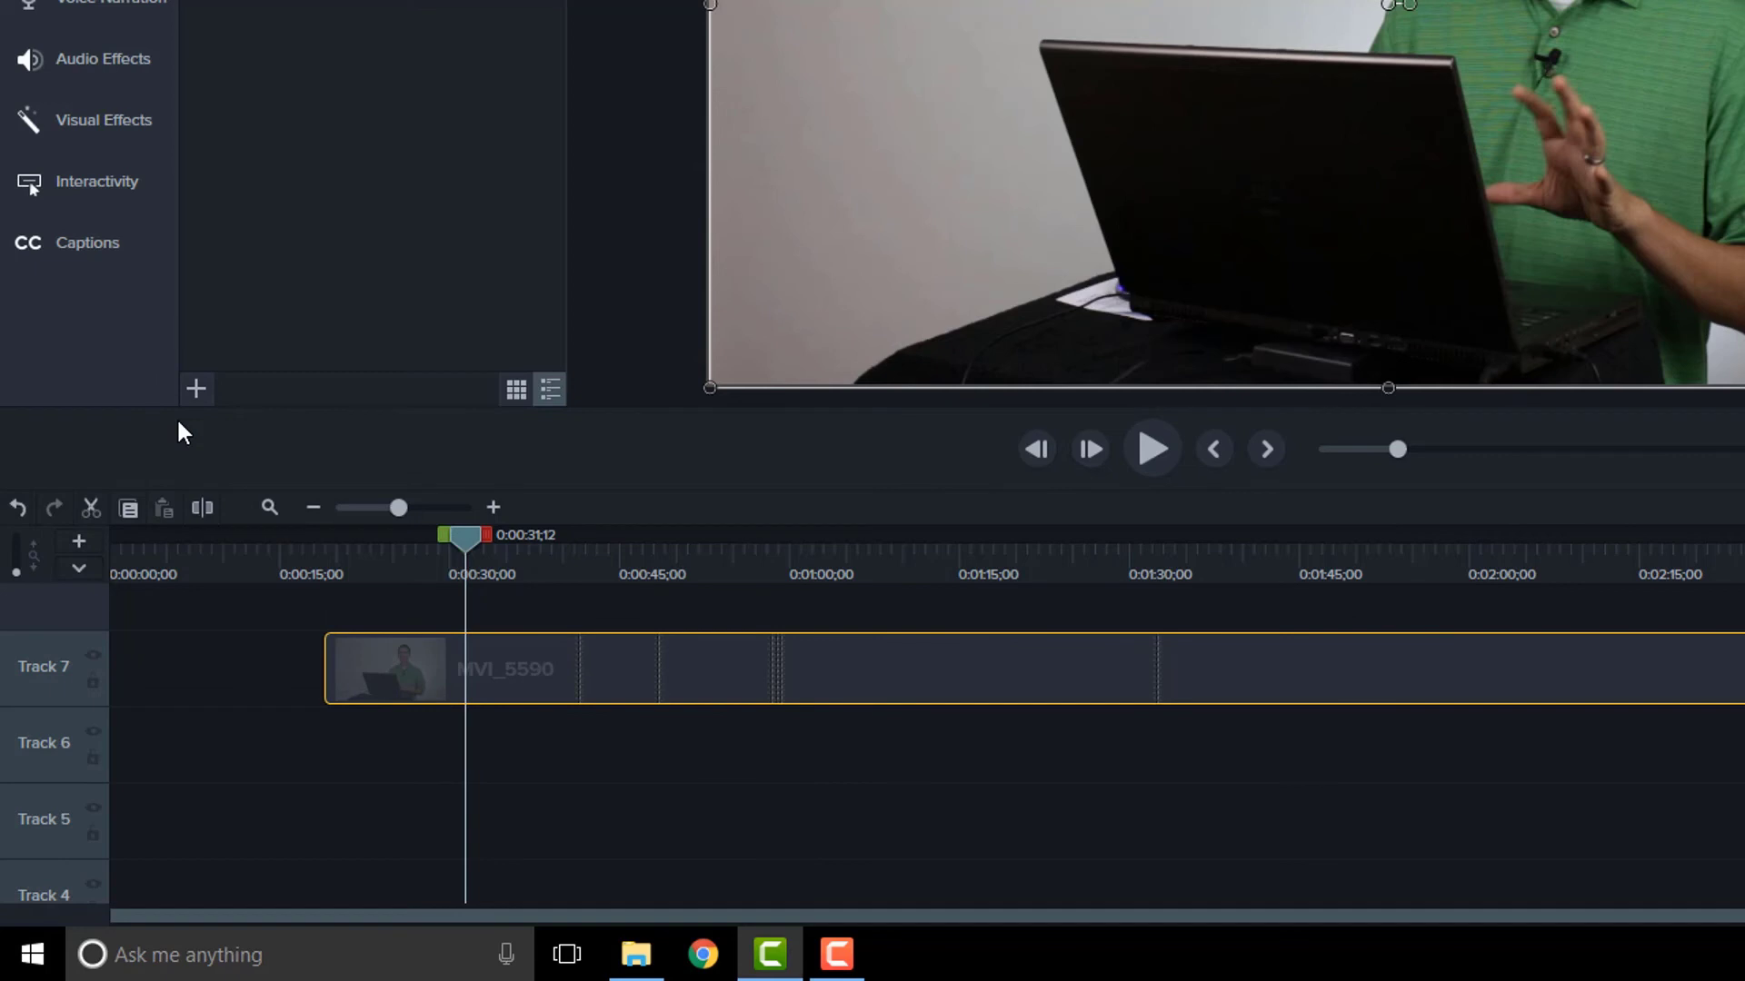
{"action": "scroll", "coordinate": [489, 799], "scroll_direction": "down", "scroll_amount": 3}
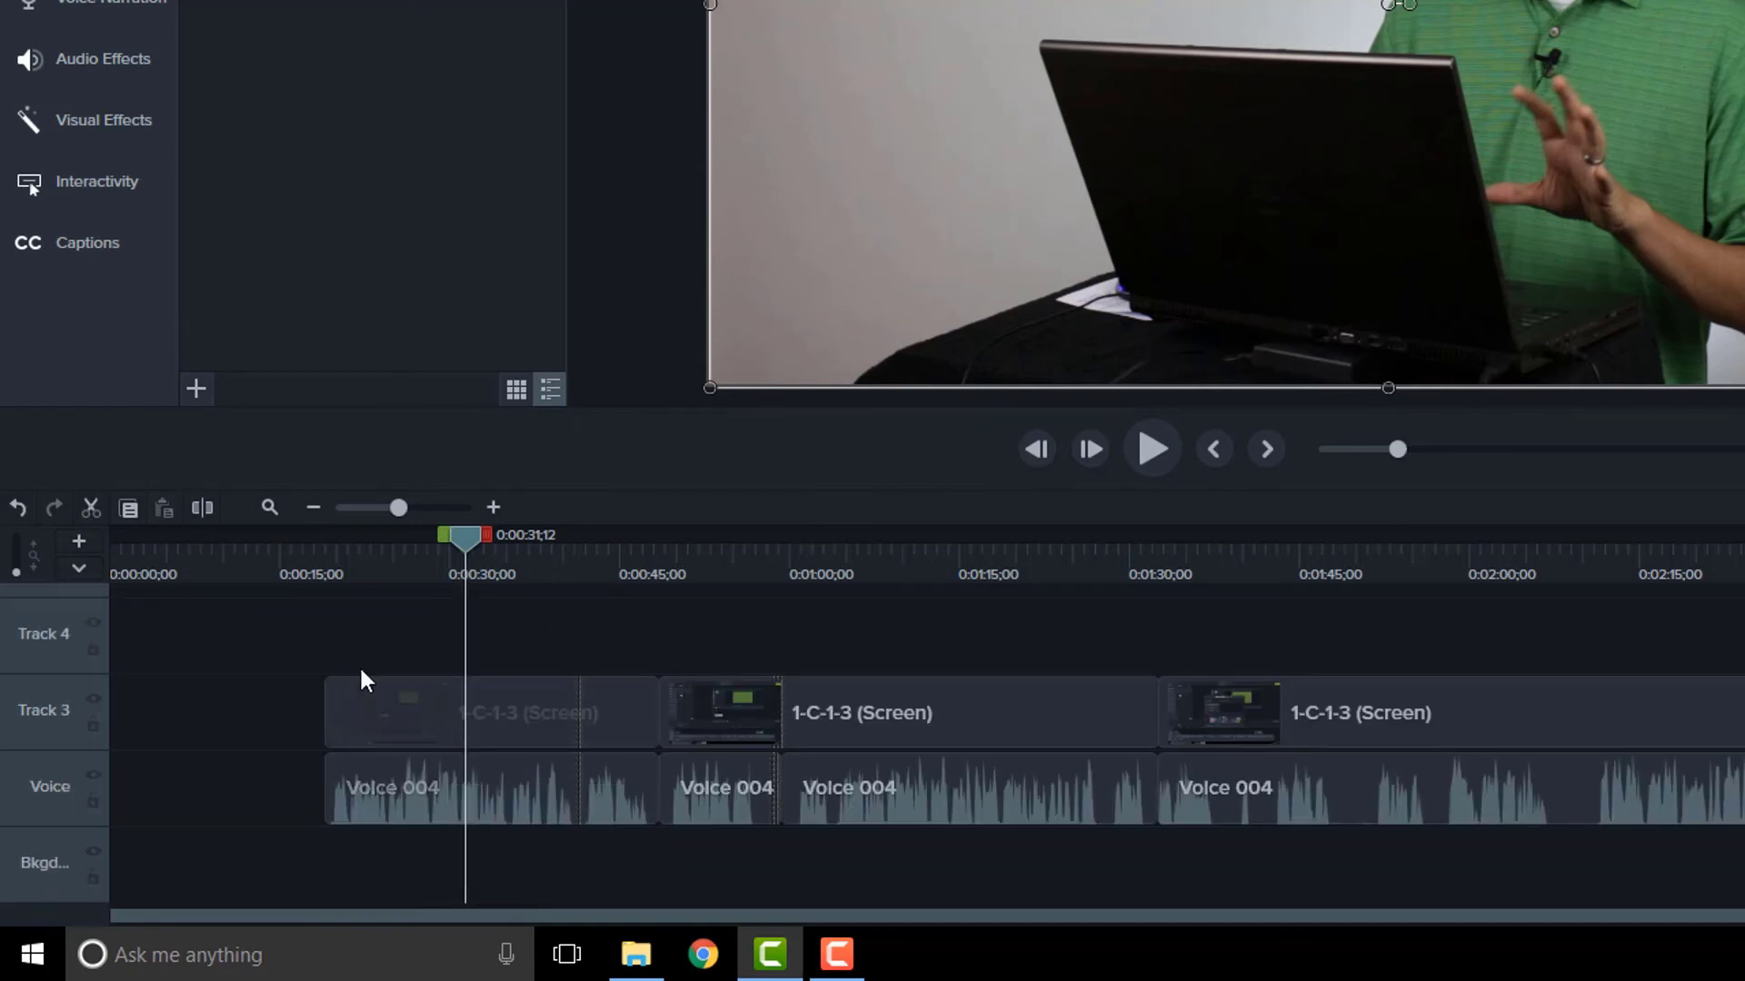
{"action": "right_click", "coordinate": [42, 639]}
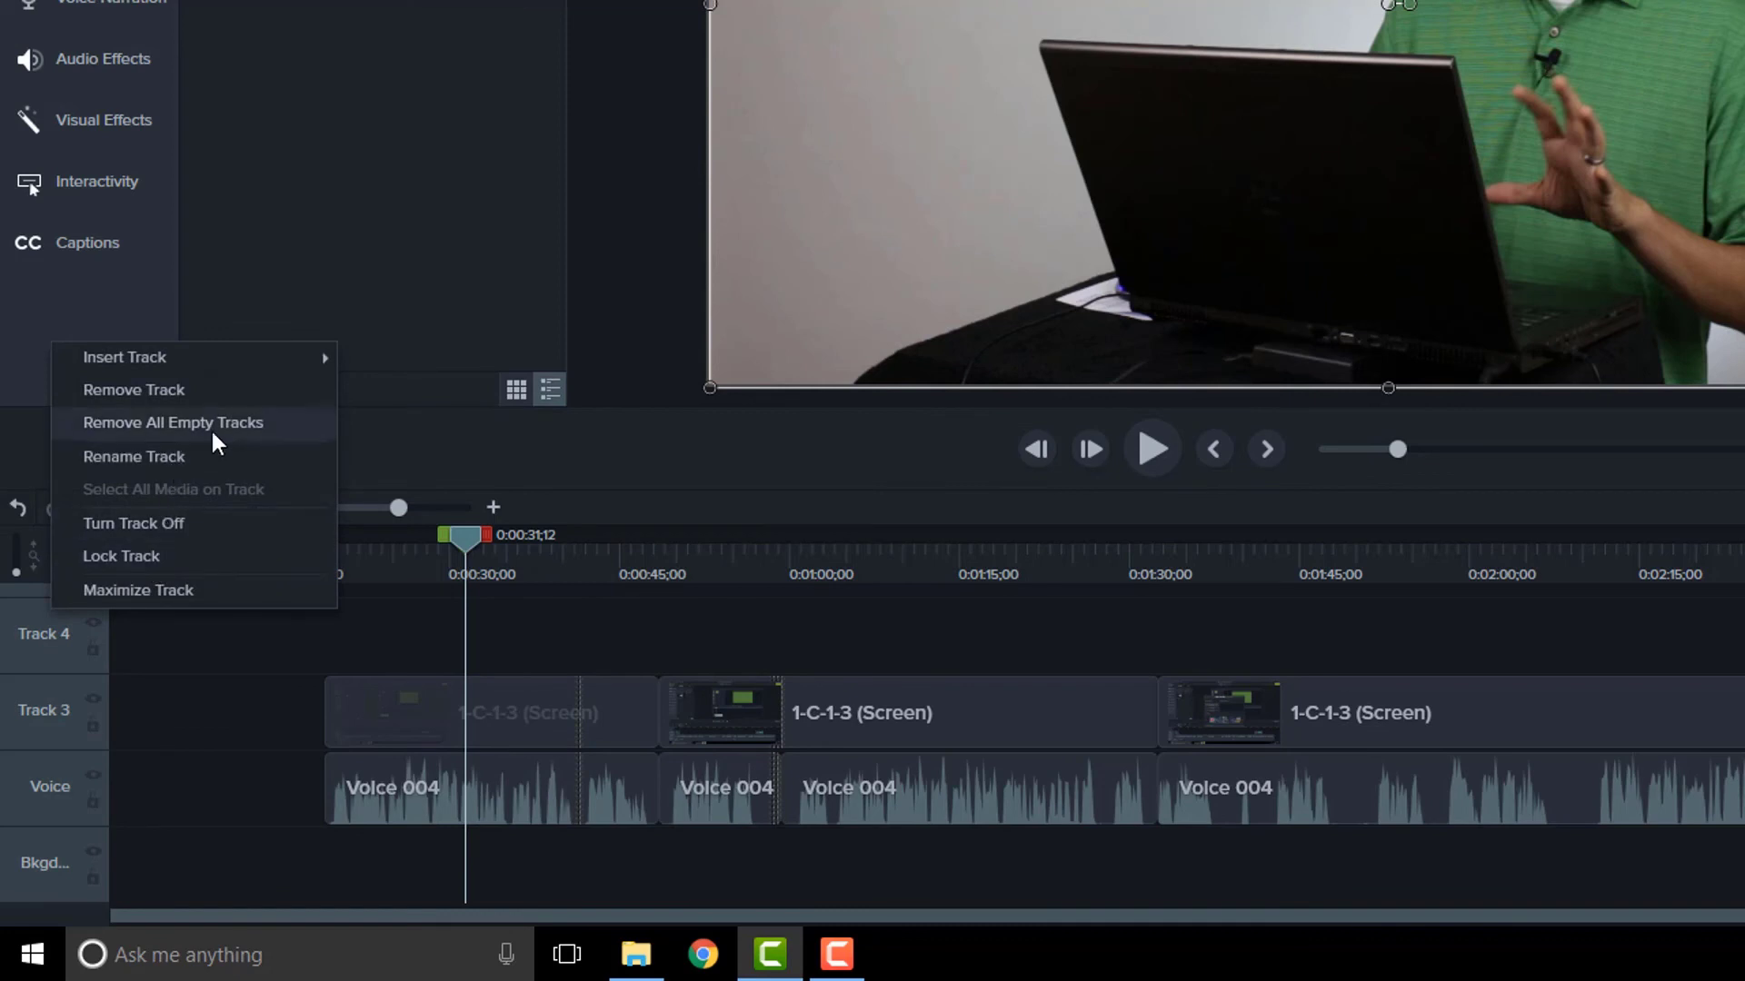
{"action": "left_click", "coordinate": [292, 425]}
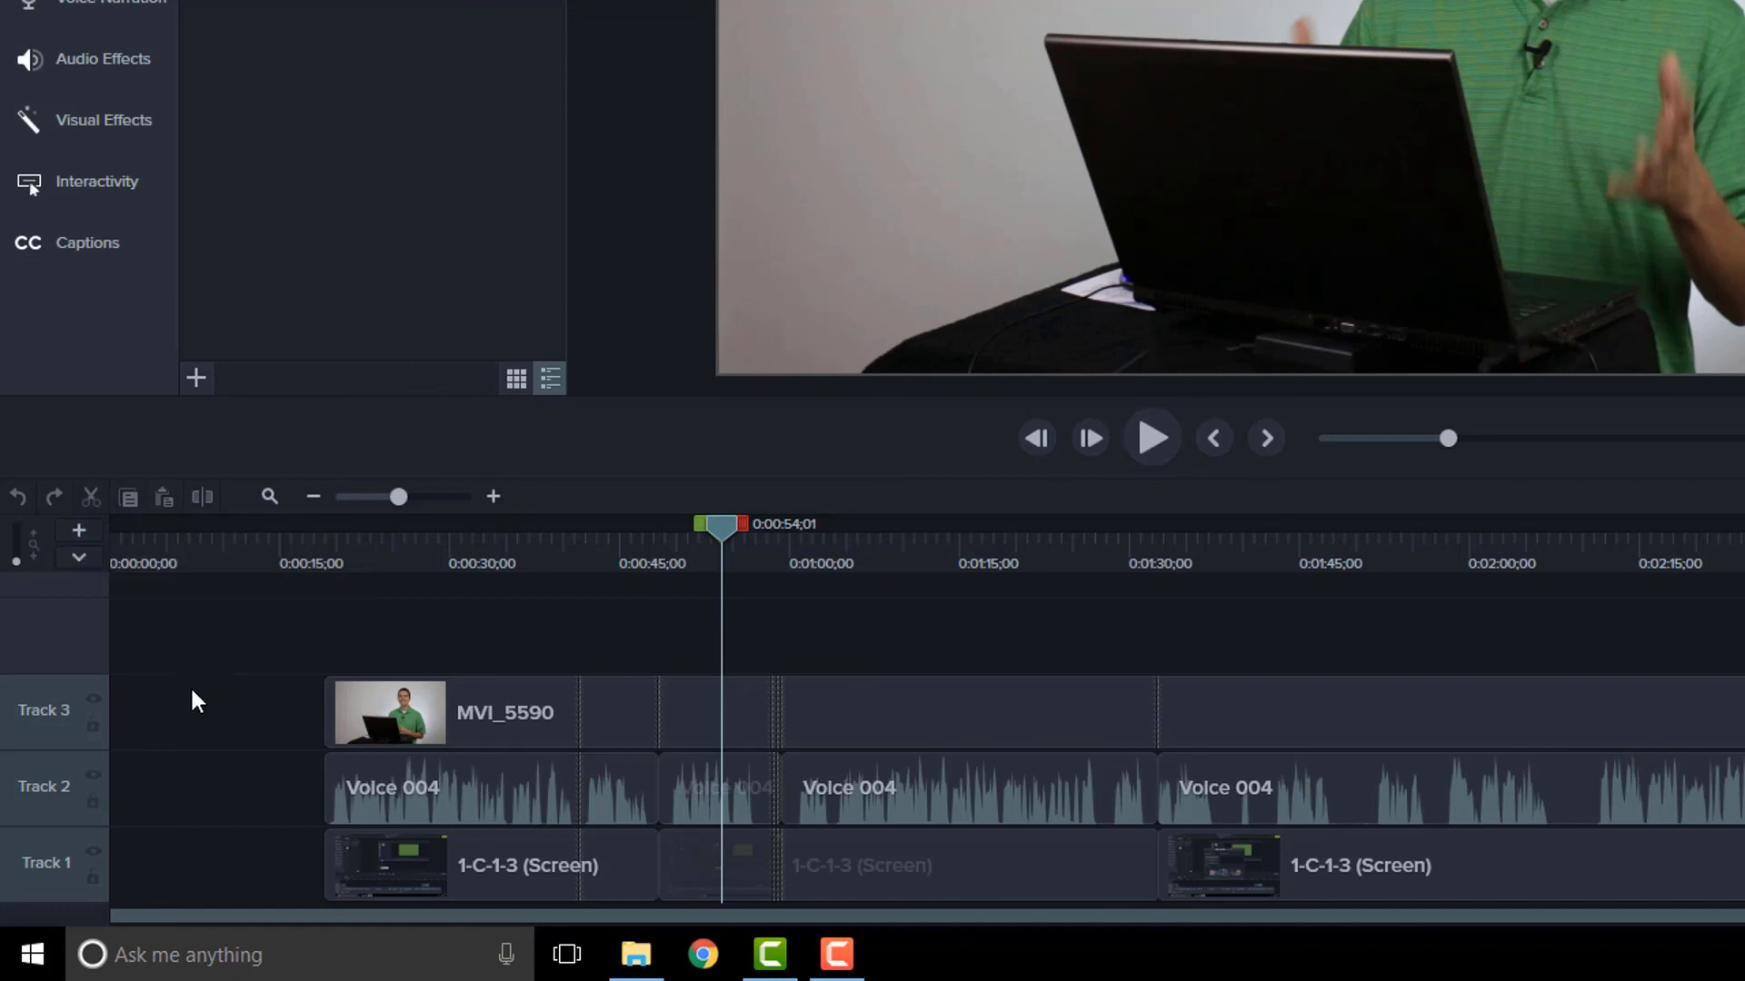
Add four empty tracks, Tracks 4 through 7, above the MVI_5590 camera track.
{"action": "left_click", "coordinate": [80, 530]}
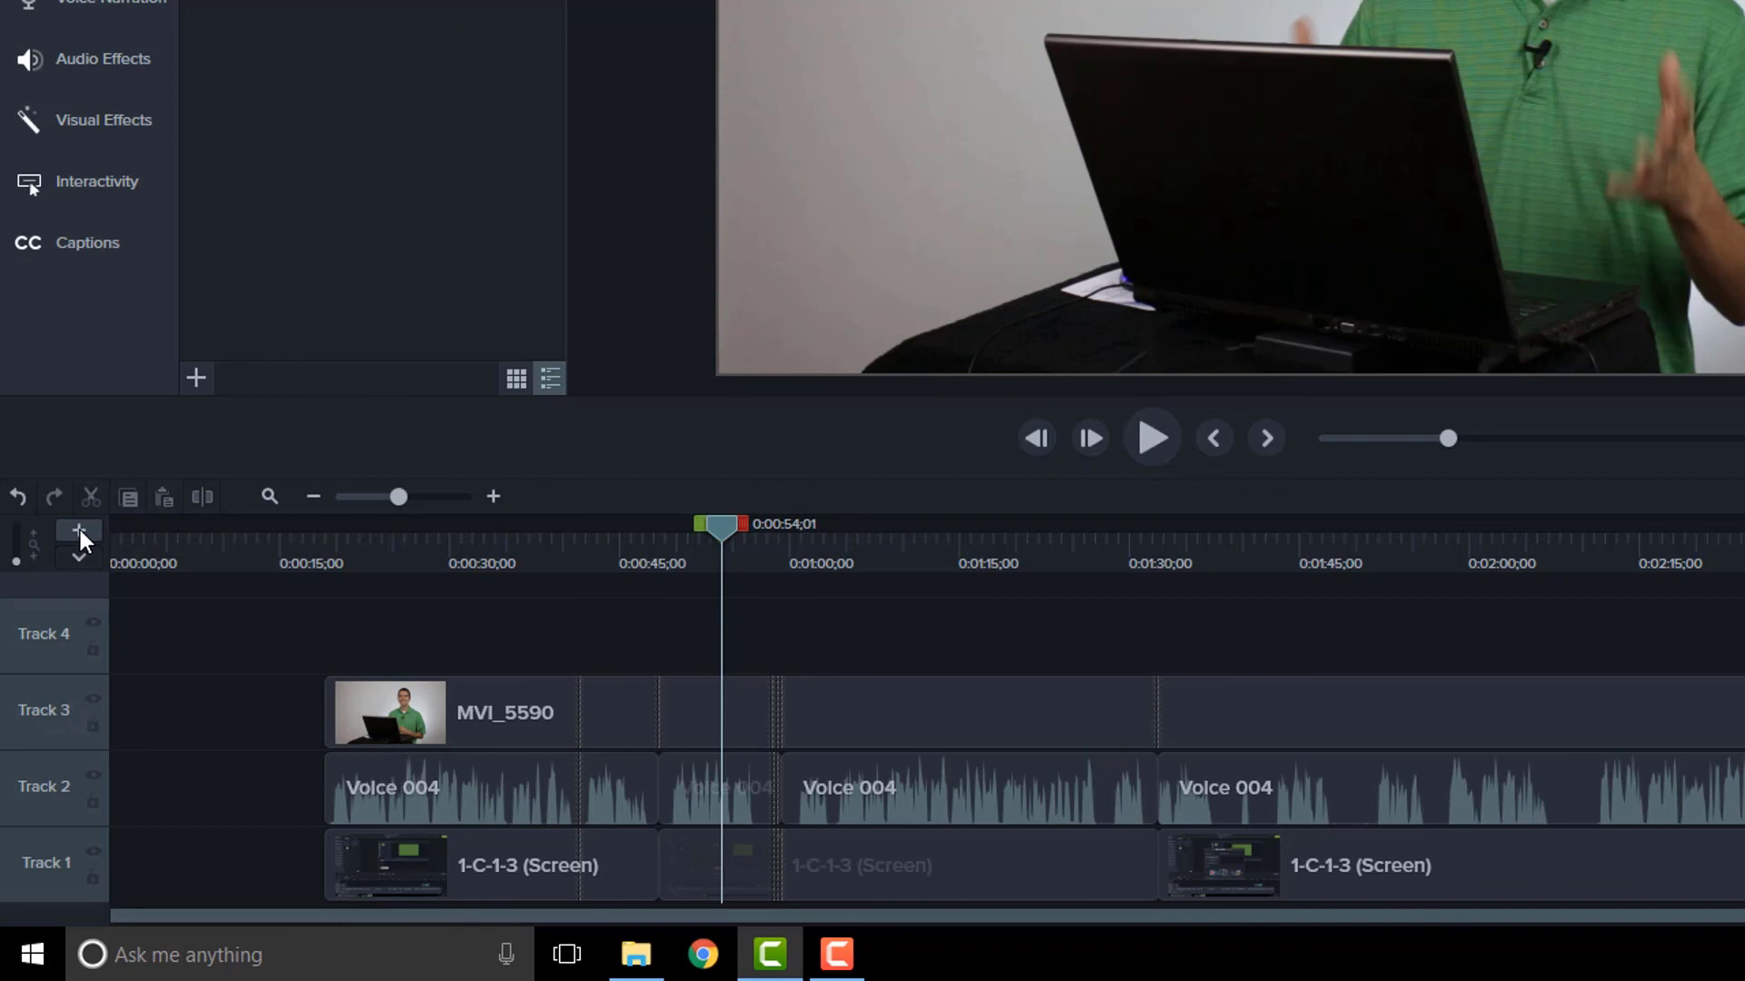
{"action": "left_click", "coordinate": [80, 530]}
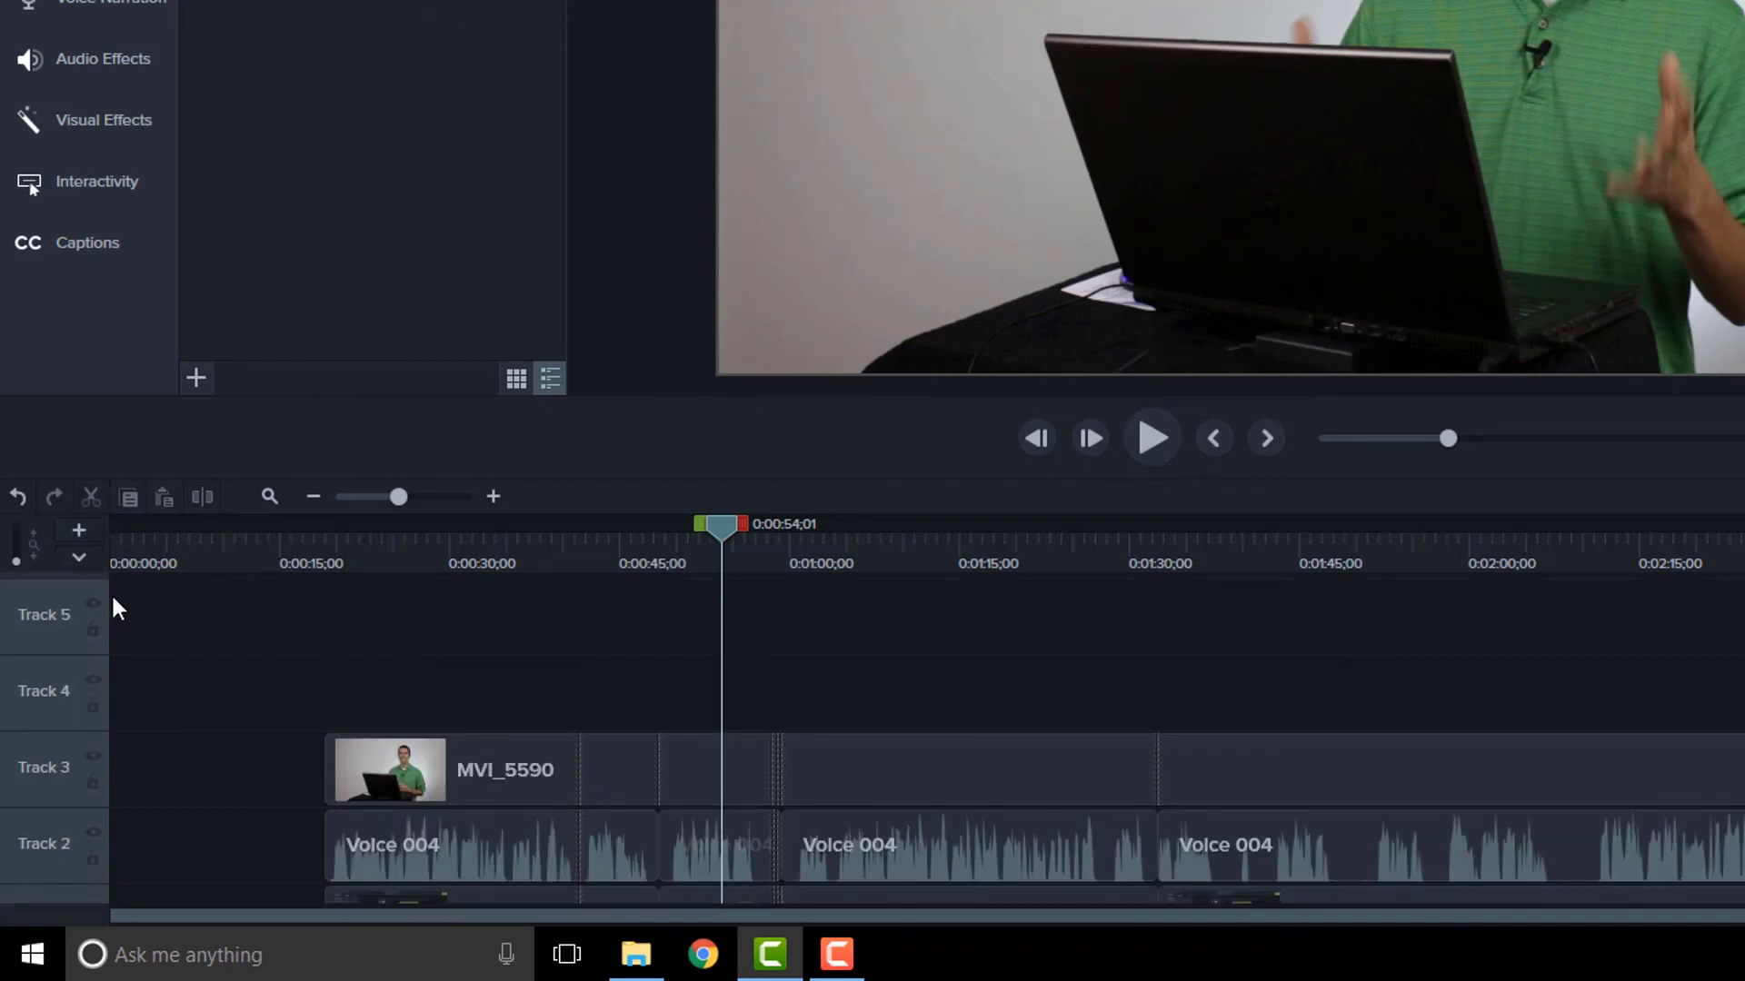
{"action": "left_click", "coordinate": [80, 532]}
{"action": "left_click", "coordinate": [80, 532]}
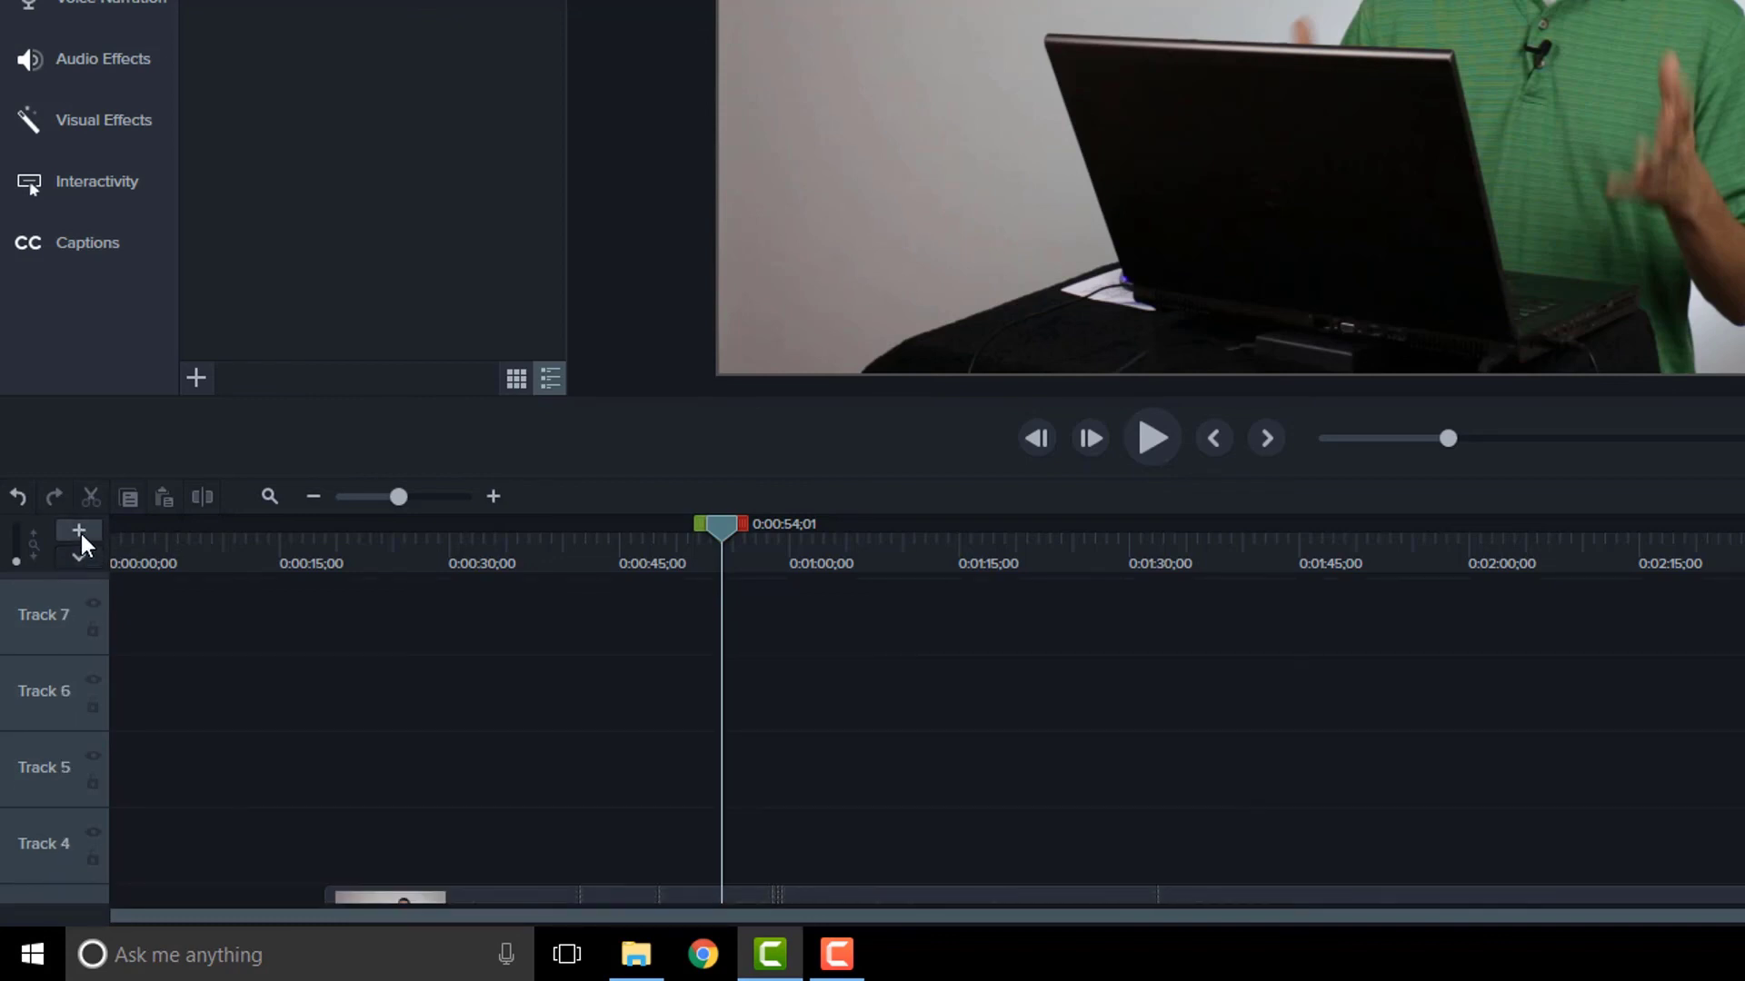